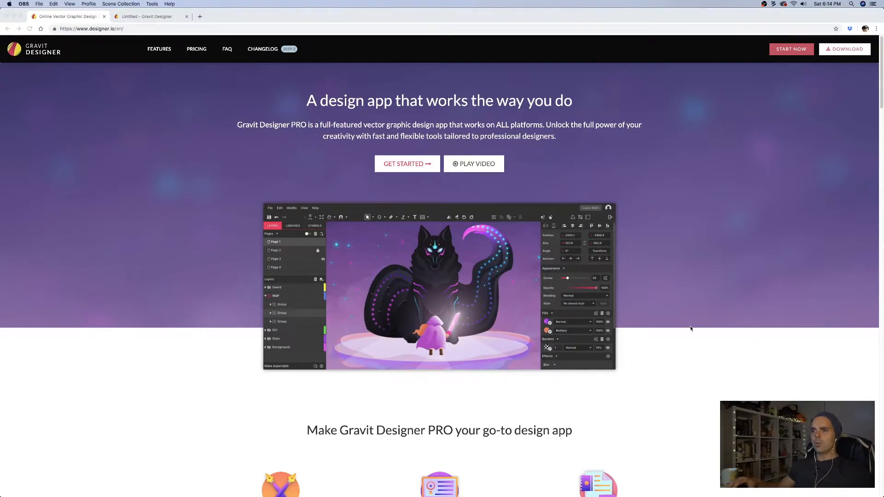
- Examine the product overview on the Gravit Designer home page, from the introduction down to the additional features
{"action": "scroll", "coordinate": [695, 326], "scroll_direction": "down", "scroll_amount": 3}
{"action": "scroll", "coordinate": [705, 325], "scroll_direction": "down", "scroll_amount": 10}
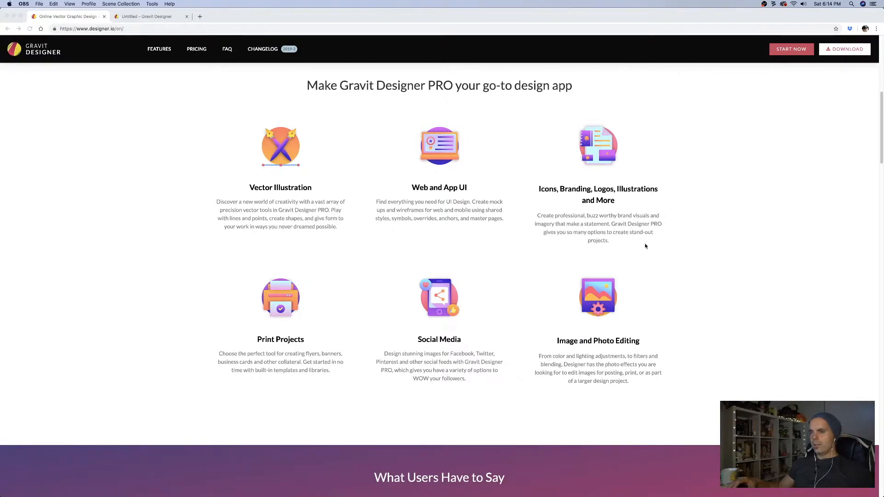
{"action": "scroll", "coordinate": [572, 332], "scroll_direction": "down", "scroll_amount": 18}
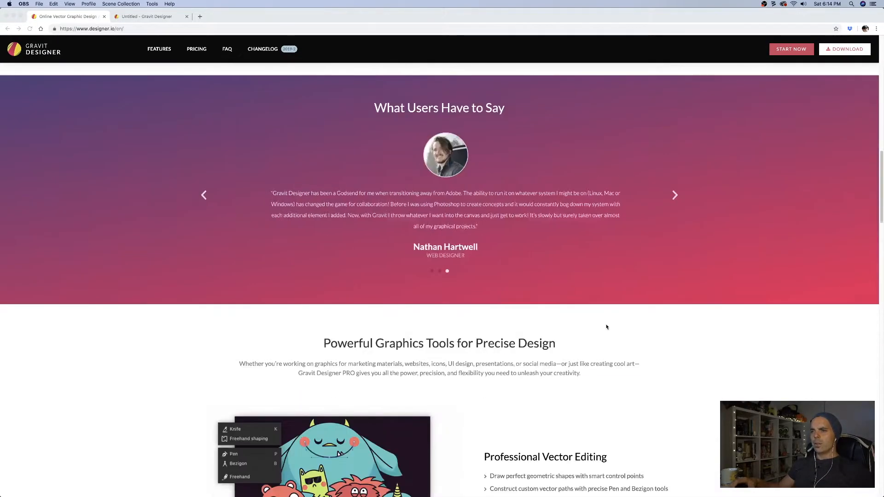
{"action": "scroll", "coordinate": [617, 195], "scroll_direction": "down", "scroll_amount": 5}
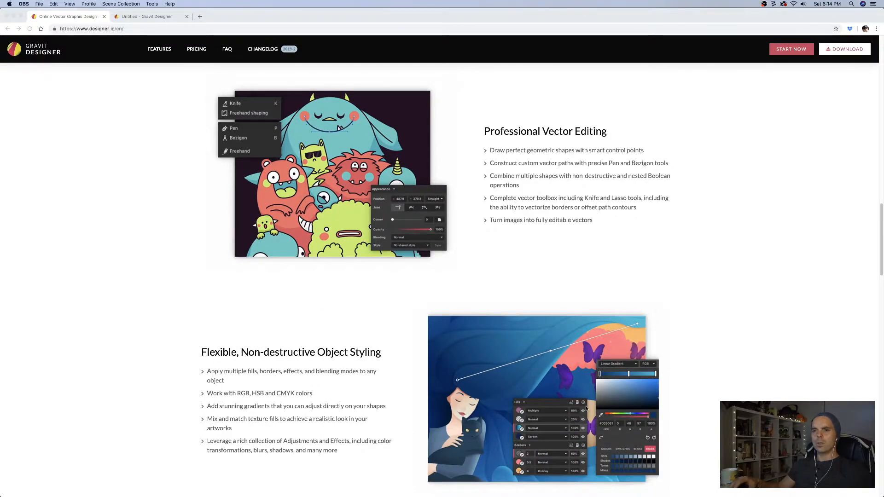
{"action": "scroll", "coordinate": [645, 391], "scroll_direction": "down", "scroll_amount": 13}
{"action": "scroll", "coordinate": [658, 381], "scroll_direction": "down", "scroll_amount": 6}
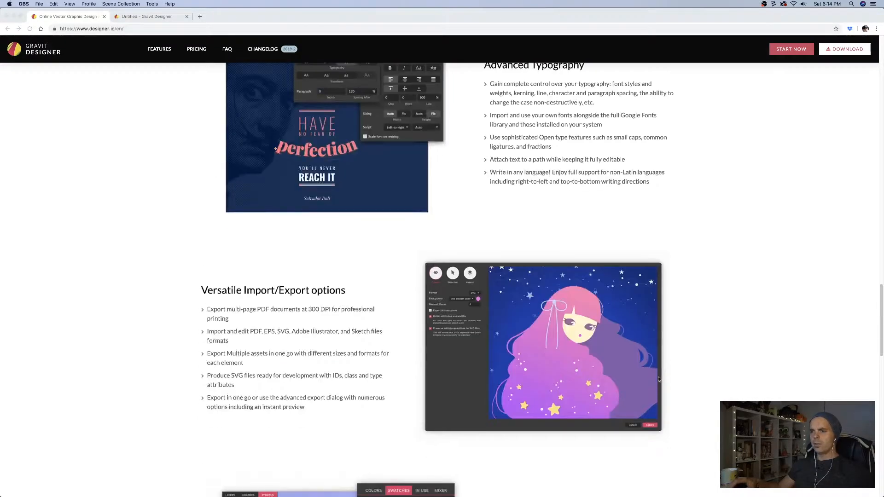
{"action": "scroll", "coordinate": [668, 318], "scroll_direction": "down", "scroll_amount": 20}
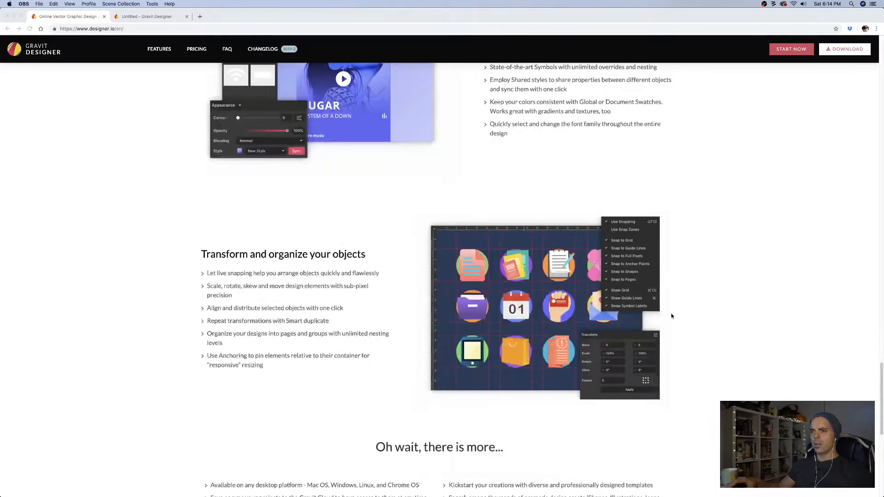
{"action": "scroll", "coordinate": [674, 319], "scroll_direction": "down", "scroll_amount": 3}
{"action": "scroll", "coordinate": [674, 319], "scroll_direction": "up", "scroll_amount": 20}
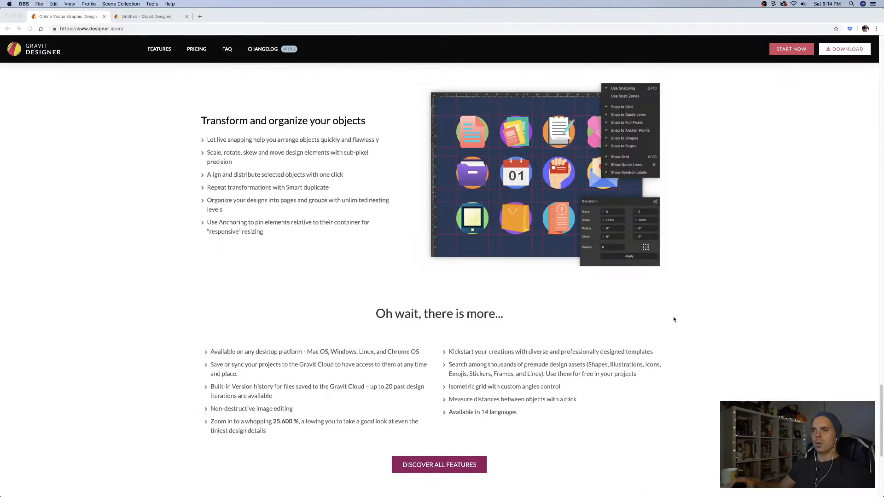
{"action": "scroll", "coordinate": [674, 319], "scroll_direction": "up", "scroll_amount": 20}
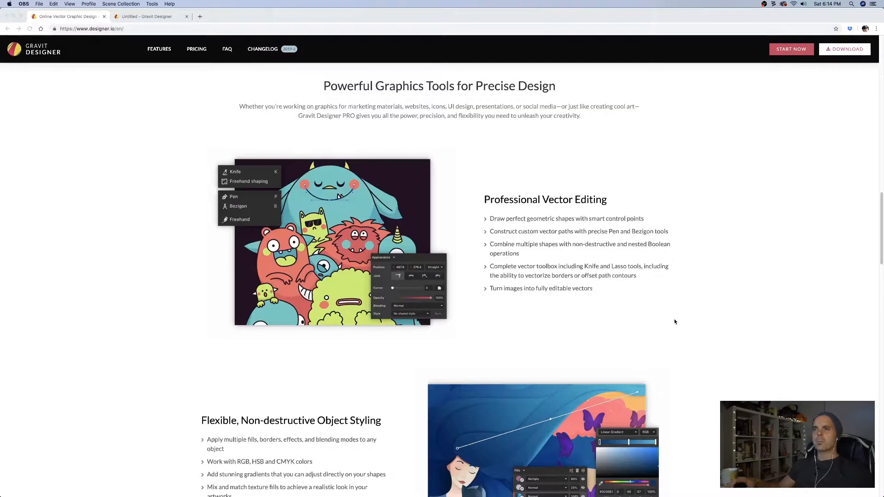
{"action": "scroll", "coordinate": [670, 319], "scroll_direction": "up", "scroll_amount": 4}
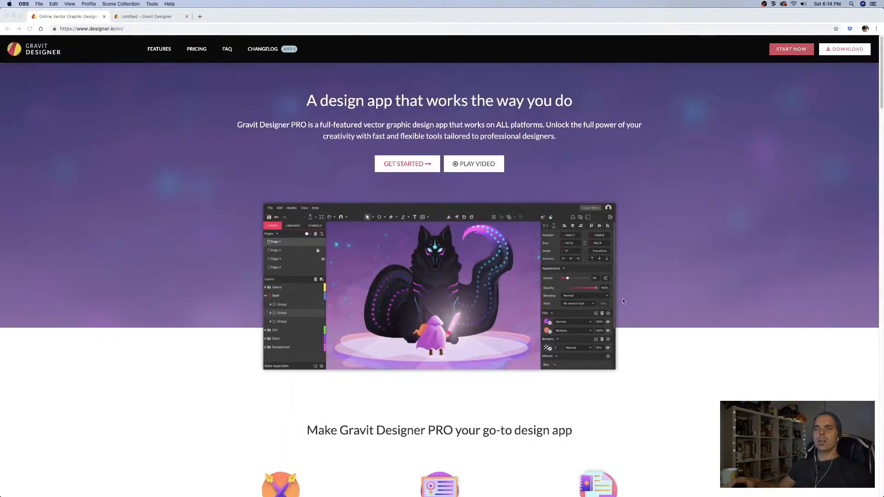
{"action": "left_click", "coordinate": [191, 76]}
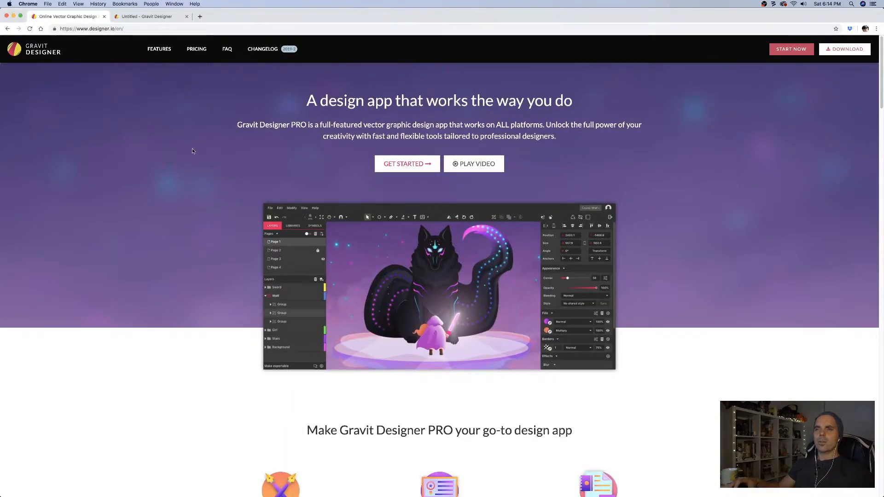
{"action": "scroll", "coordinate": [424, 225], "scroll_direction": "down", "scroll_amount": 20}
{"action": "scroll", "coordinate": [435, 233], "scroll_direction": "down", "scroll_amount": 20}
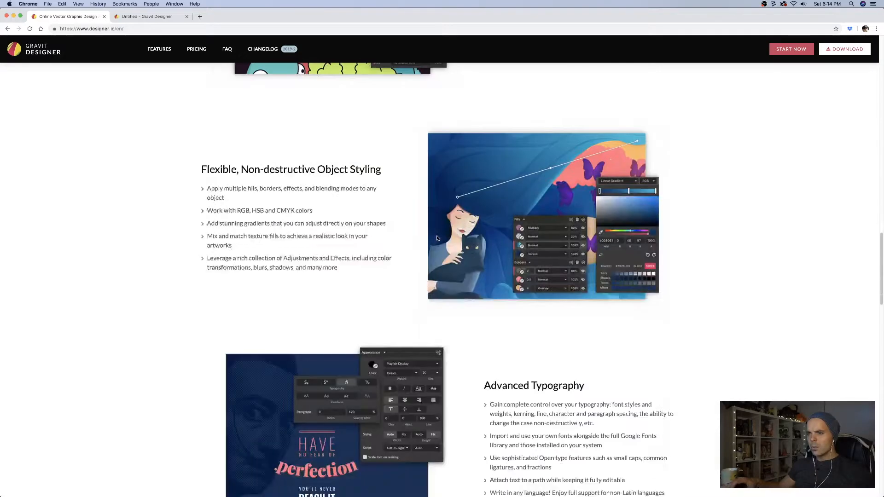
{"action": "scroll", "coordinate": [438, 243], "scroll_direction": "down", "scroll_amount": 10}
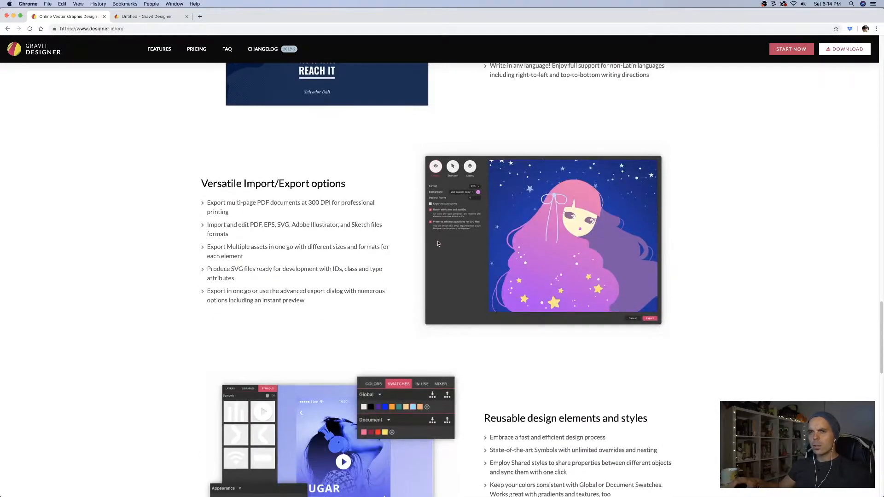
{"action": "scroll", "coordinate": [439, 246], "scroll_direction": "down", "scroll_amount": 7}
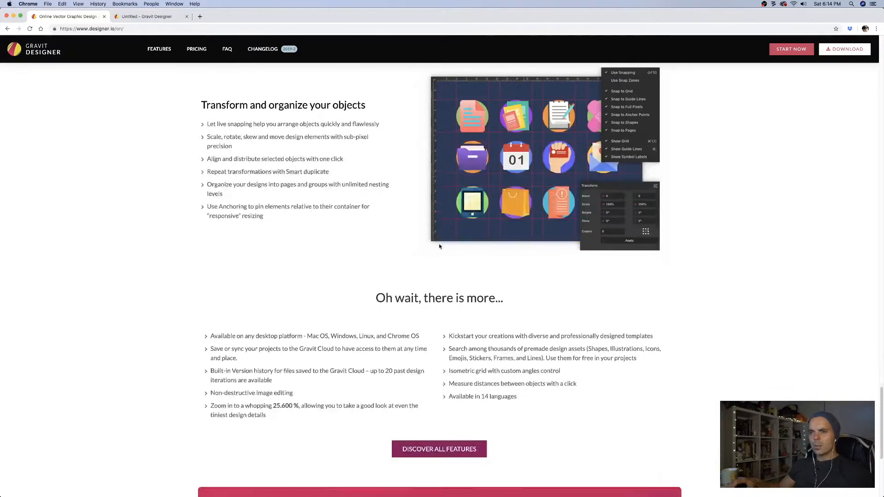
- Open the full Gravit Designer feature list and examine its compatibility, styling, image editing and organizing sections
{"action": "left_click", "coordinate": [454, 286]}
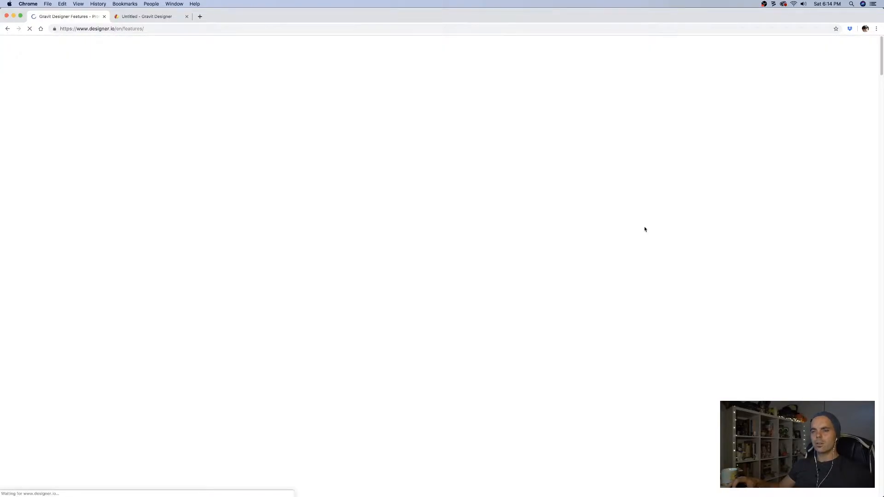
{"action": "scroll", "coordinate": [644, 230], "scroll_direction": "down", "scroll_amount": 10}
{"action": "scroll", "coordinate": [647, 233], "scroll_direction": "down", "scroll_amount": 15}
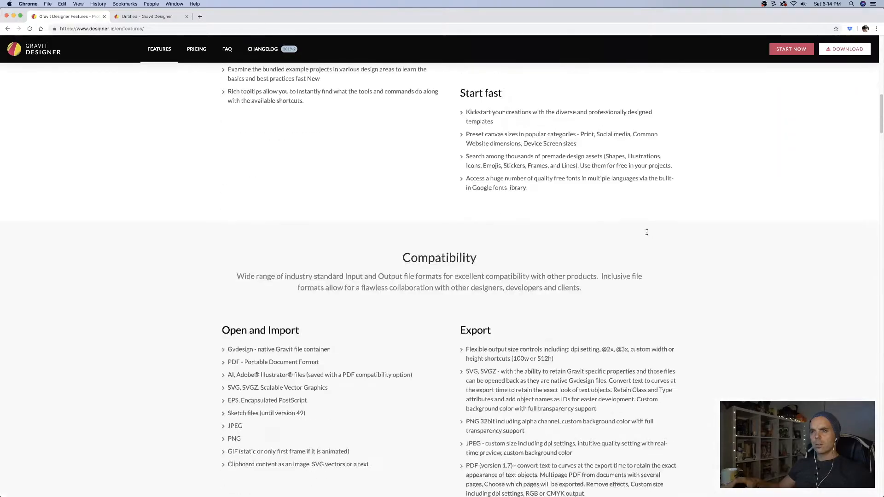
{"action": "scroll", "coordinate": [649, 238], "scroll_direction": "down", "scroll_amount": 20}
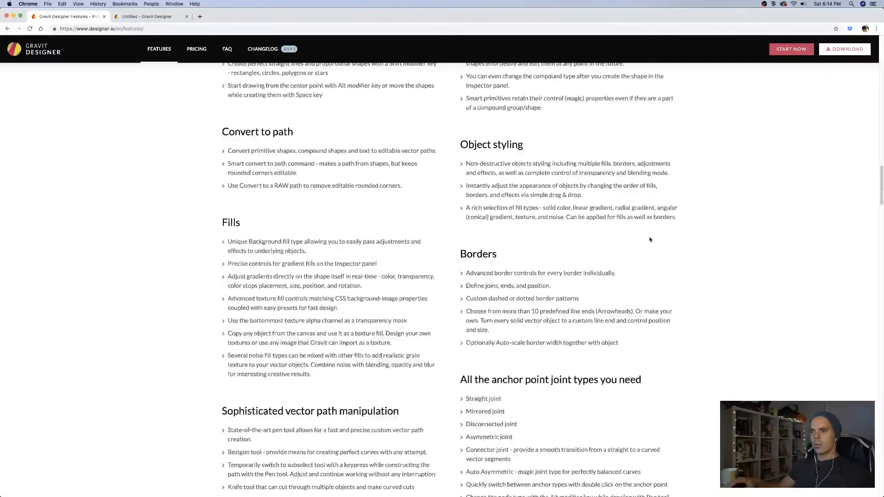
{"action": "scroll", "coordinate": [652, 251], "scroll_direction": "down", "scroll_amount": 20}
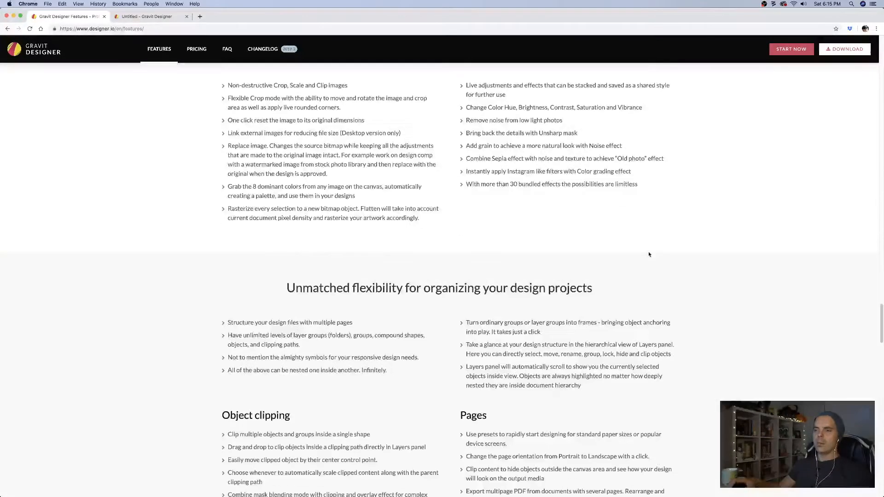
{"action": "scroll", "coordinate": [643, 286], "scroll_direction": "up", "scroll_amount": 20}
{"action": "scroll", "coordinate": [641, 273], "scroll_direction": "up", "scroll_amount": 20}
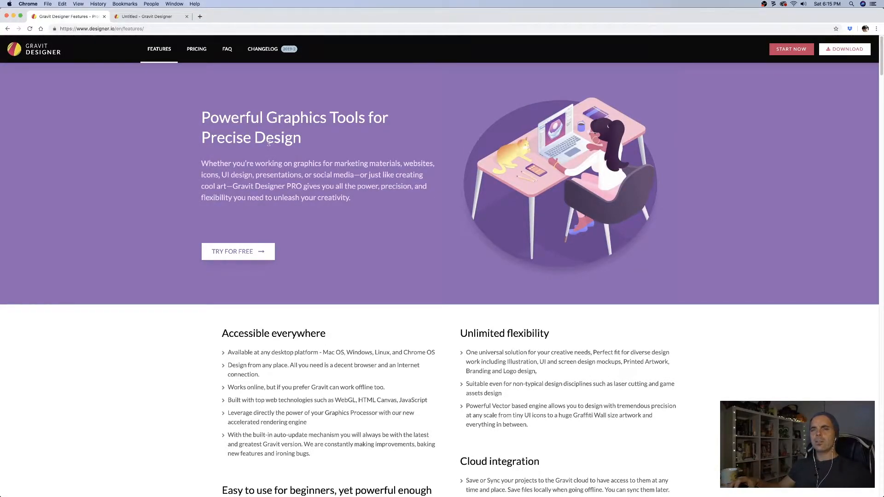
- Open the pricing page and compare the free and PRO plans, including the full feature comparison matrix
{"action": "left_click", "coordinate": [194, 55]}
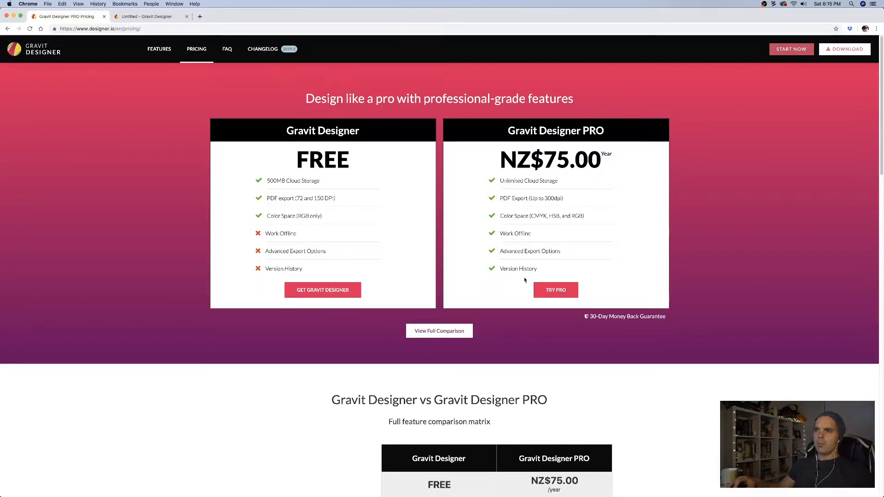
{"action": "left_click_drag", "start_coordinate": [503, 157], "coordinate": [626, 168]}
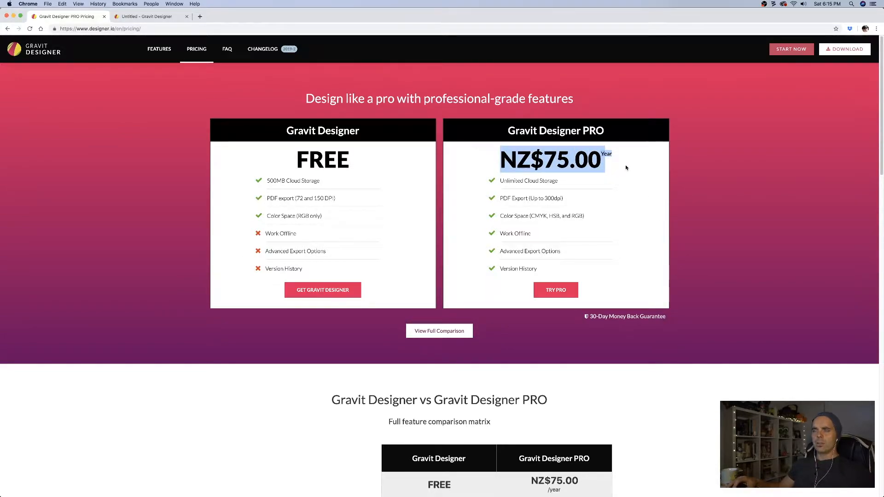
{"action": "left_click", "coordinate": [626, 168]}
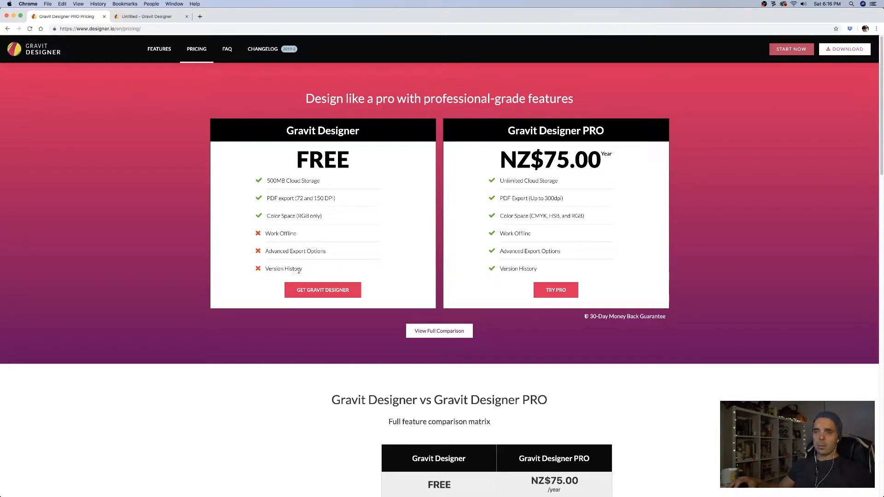
{"action": "scroll", "coordinate": [533, 152], "scroll_direction": "down", "scroll_amount": 6}
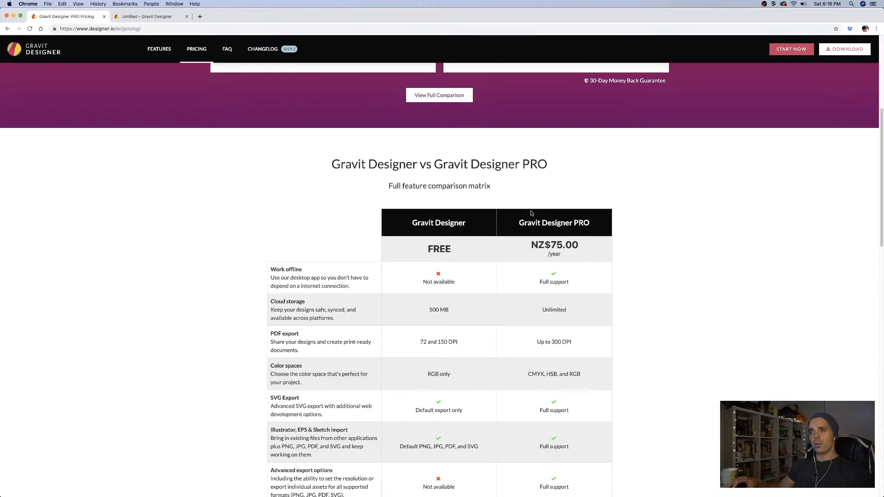
{"action": "scroll", "coordinate": [546, 203], "scroll_direction": "down", "scroll_amount": 3}
{"action": "scroll", "coordinate": [516, 249], "scroll_direction": "down", "scroll_amount": 4}
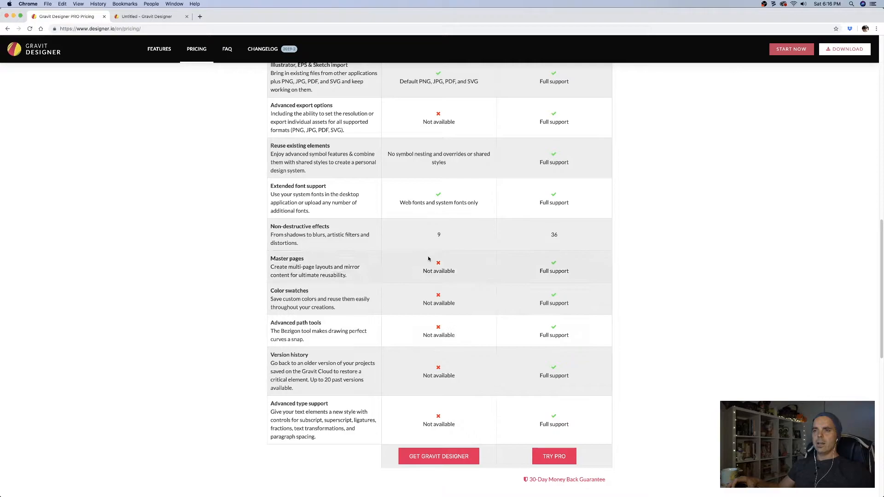
{"action": "scroll", "coordinate": [522, 272], "scroll_direction": "up", "scroll_amount": 10}
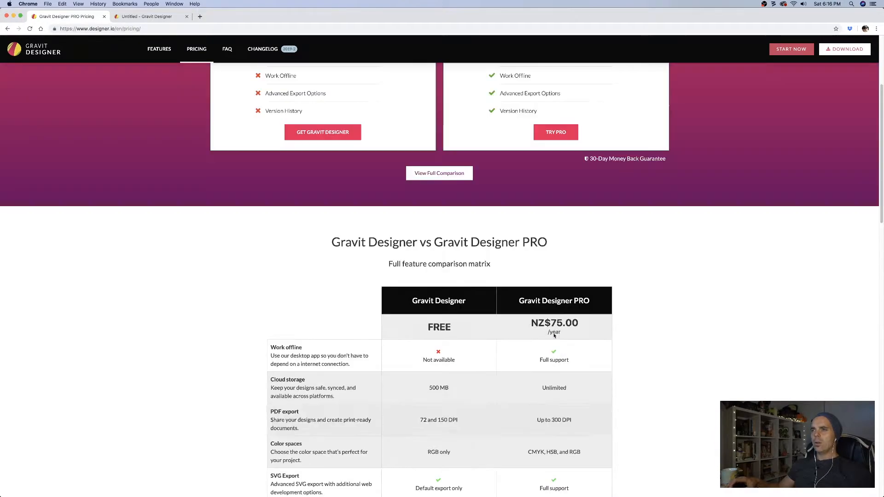
{"action": "scroll", "coordinate": [738, 374], "scroll_direction": "up", "scroll_amount": 3}
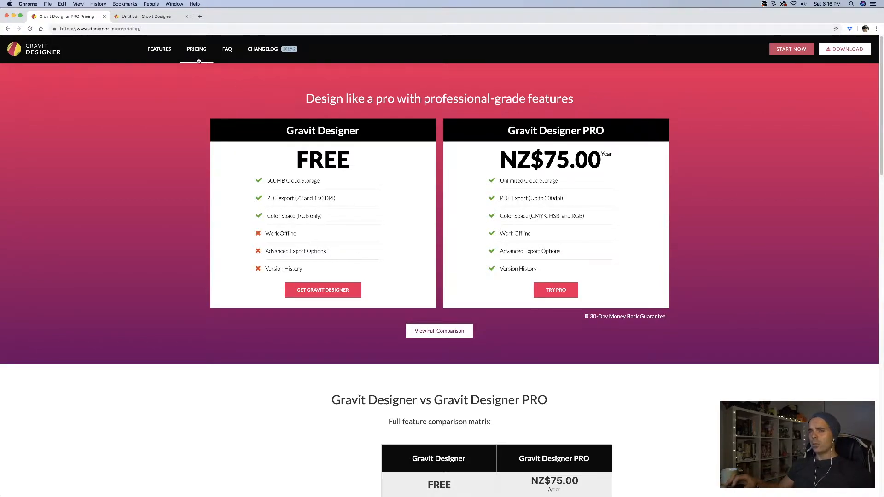
- Switch to the untitled document in the Gravit Designer editor and try the document grid on and off
{"action": "left_click", "coordinate": [166, 21]}
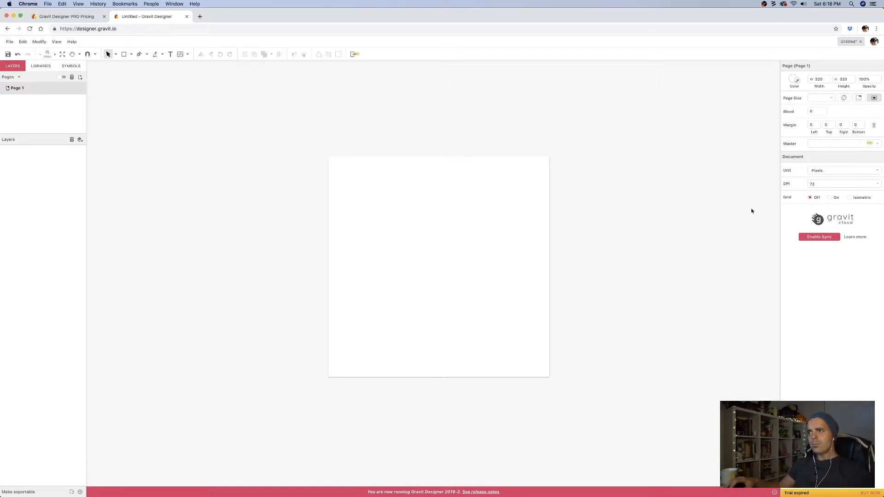
{"action": "left_click", "coordinate": [830, 197]}
{"action": "left_click", "coordinate": [810, 197]}
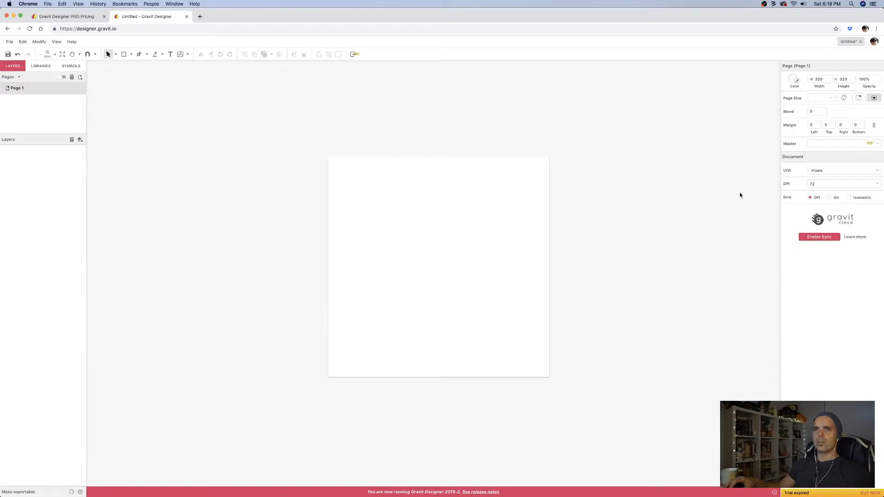
- Draw a rectangle about 123.5 by 129 px near the page's center and move it to about X 102.5, Y 83.8
{"action": "left_click", "coordinate": [131, 54]}
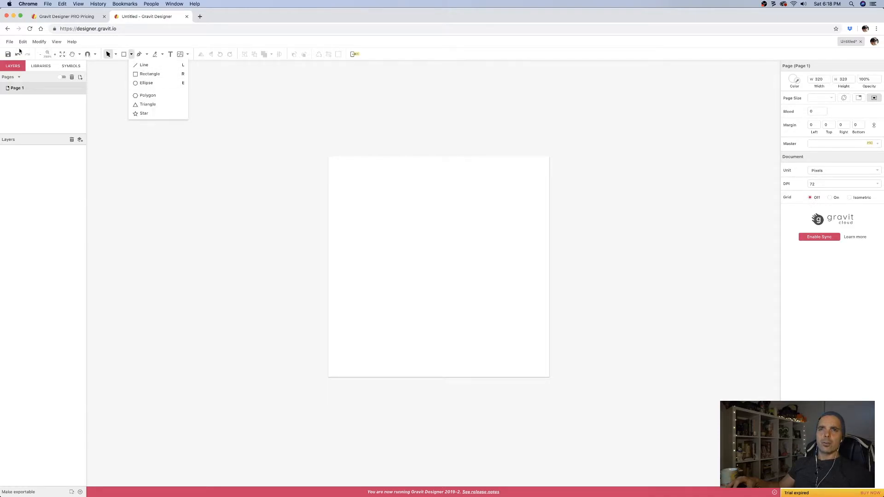
{"action": "left_click", "coordinate": [147, 77]}
{"action": "mouse_move", "coordinate": [404, 224]}
{"action": "left_mouse_down"}
{"action": "mouse_move", "coordinate": [503, 322]}
{"action": "mouse_move", "coordinate": [490, 307]}
{"action": "left_mouse_up"}
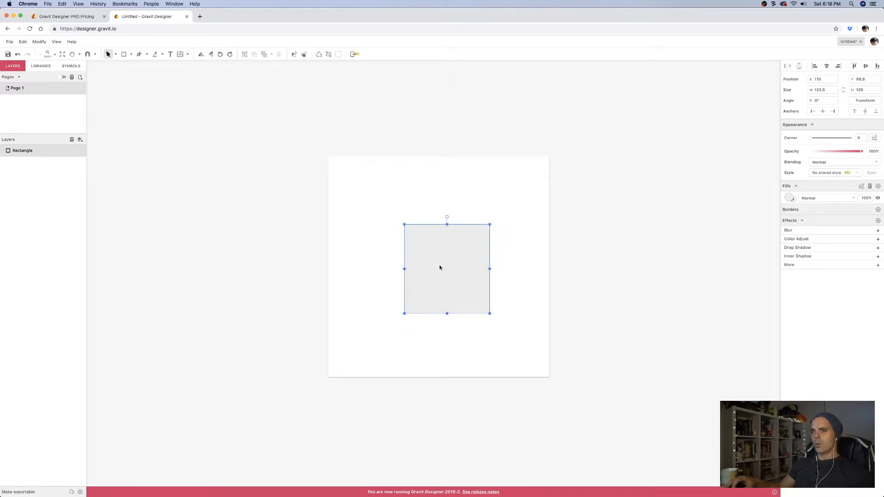
{"action": "left_click_drag", "start_coordinate": [440, 266], "coordinate": [434, 257]}
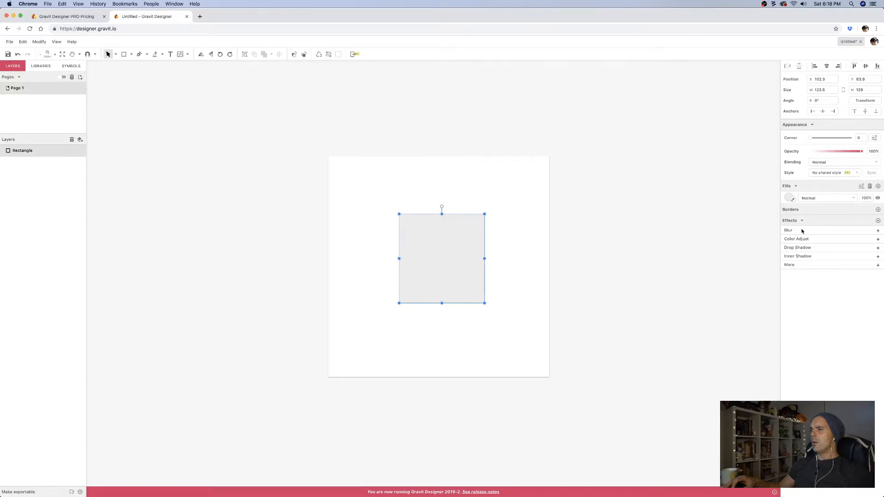
{"action": "left_click", "coordinate": [696, 245]}
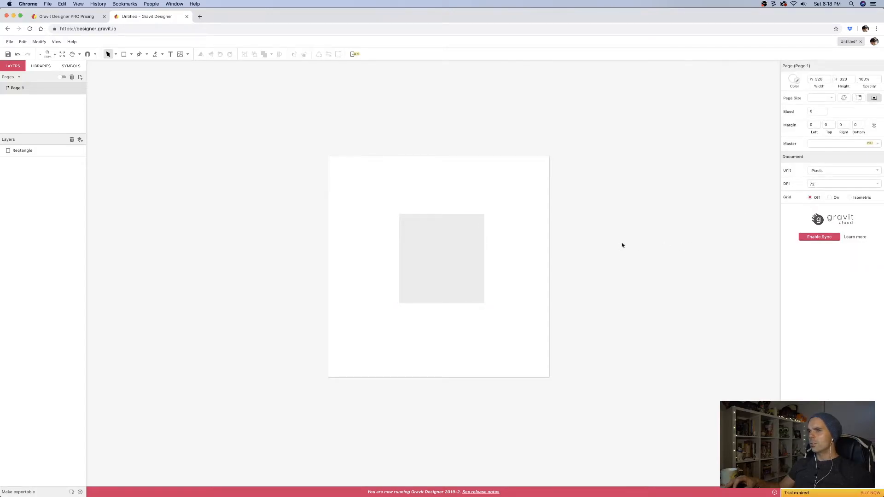
- Turn on the document grid and move the rectangle up to about X 101.5, Y 68.8
{"action": "left_click", "coordinate": [830, 197]}
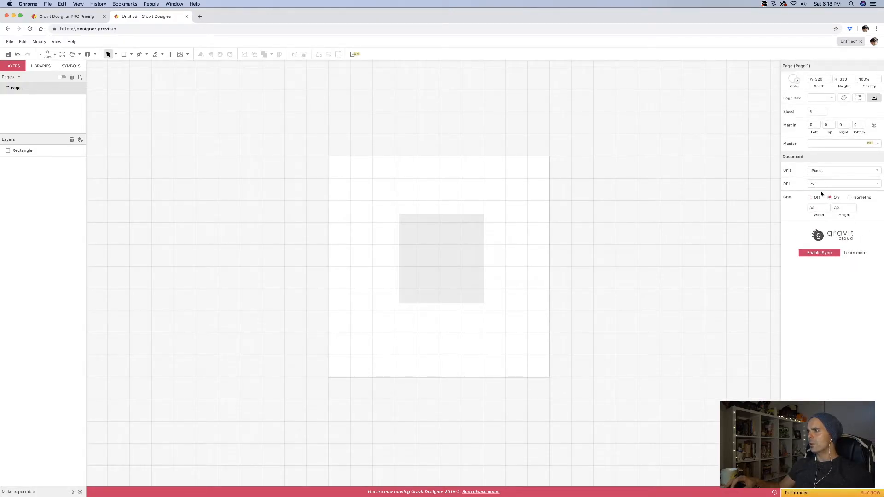
{"action": "left_click", "coordinate": [816, 208]}
{"action": "left_click", "coordinate": [842, 208]}
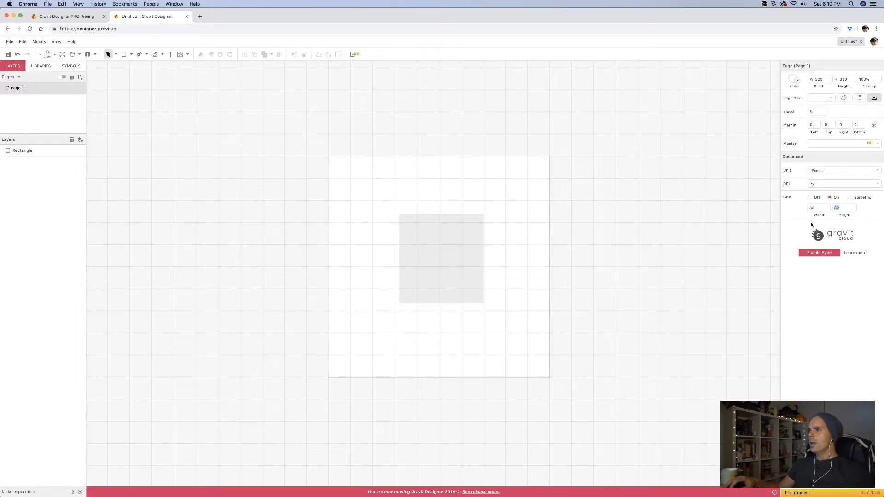
{"action": "left_click_drag", "start_coordinate": [425, 224], "coordinate": [460, 228]}
{"action": "left_click", "coordinate": [627, 253]}
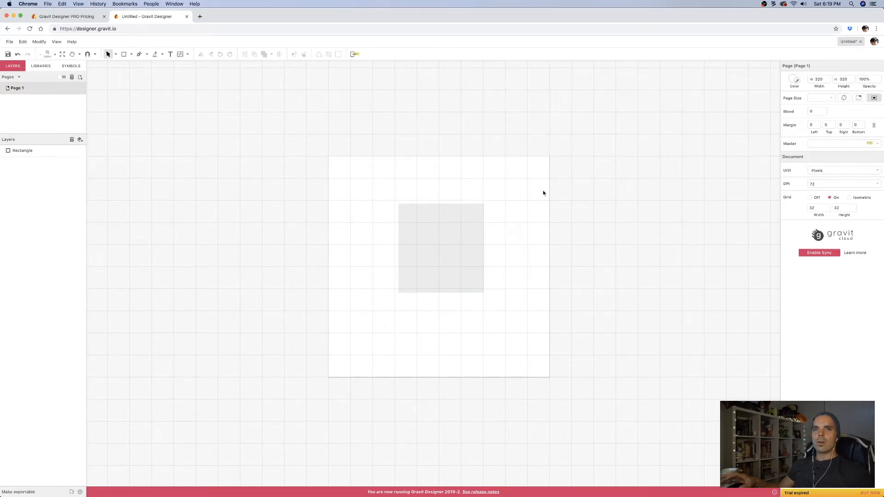
- Resize the rectangle to 320 by 320 px and move it to about X 77.5, Y 57.8
{"action": "left_click", "coordinate": [454, 233]}
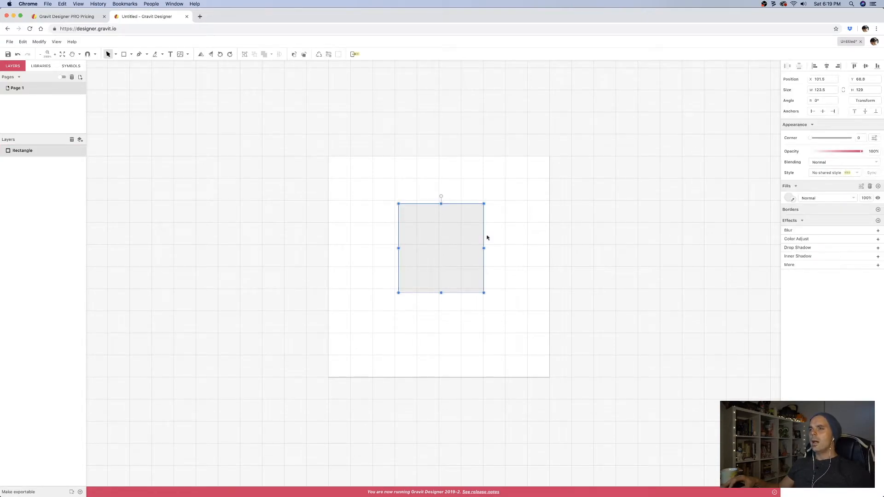
{"action": "left_click", "coordinate": [826, 91]}
{"action": "type", "text": "320"}
{"action": "key", "text": "Tab"}
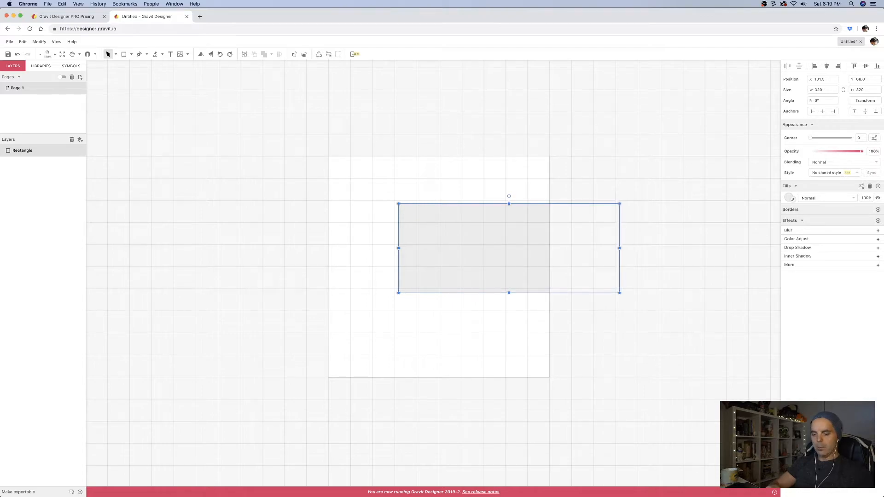
{"action": "type", "text": "320"}
{"action": "key", "text": "Return"}
{"action": "mouse_move", "coordinate": [549, 297]}
{"action": "left_mouse_down"}
{"action": "mouse_move", "coordinate": [474, 243]}
{"action": "mouse_move", "coordinate": [536, 292]}
{"action": "left_mouse_up"}
- Set the rectangle's size to 128 by 128 px and move it to about X 109.5, Y 71.3
{"action": "left_click", "coordinate": [832, 90]}
{"action": "type", "text": "128"}
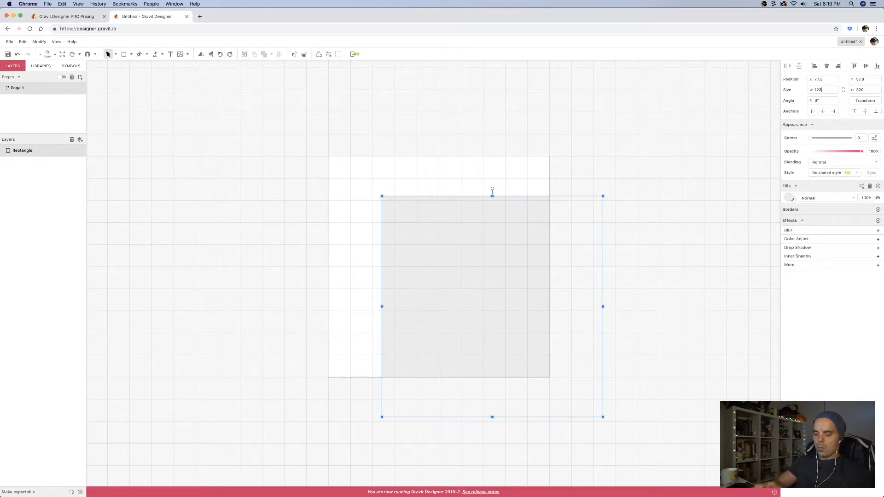
{"action": "key", "text": "Tab"}
{"action": "type", "text": "12"}
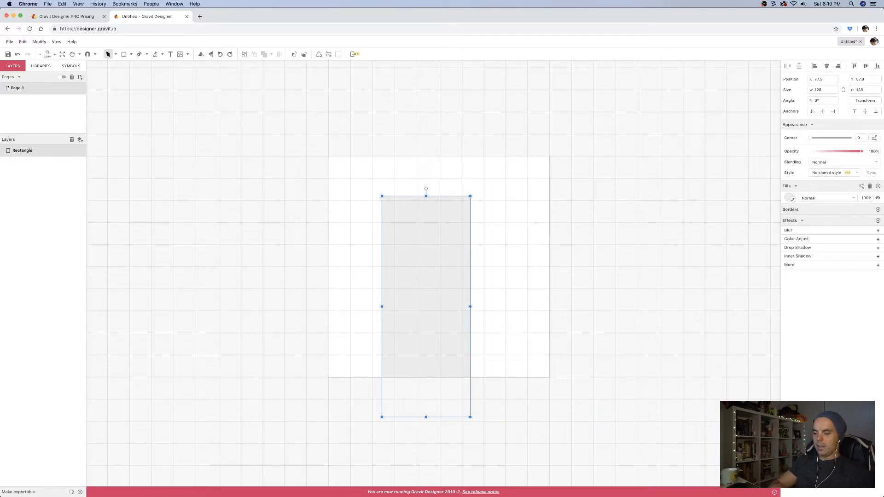
{"action": "key", "text": "Return"}
{"action": "mouse_move", "coordinate": [440, 244]}
{"action": "left_mouse_down"}
{"action": "mouse_move", "coordinate": [442, 264]}
{"action": "mouse_move", "coordinate": [444, 242]}
{"action": "mouse_move", "coordinate": [431, 232]}
{"action": "left_mouse_up"}
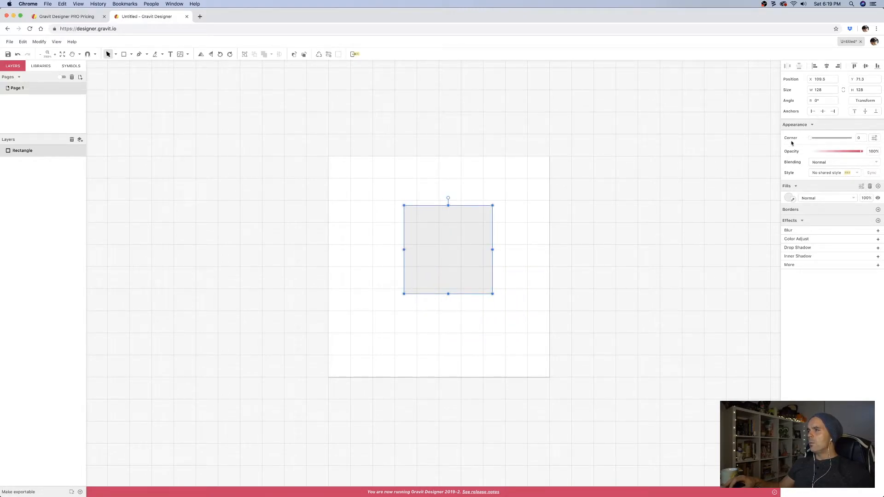
- Set the square's corner radius to 38, try the other corner styles and settle on Round
{"action": "left_click_drag", "start_coordinate": [811, 139], "coordinate": [833, 138]}
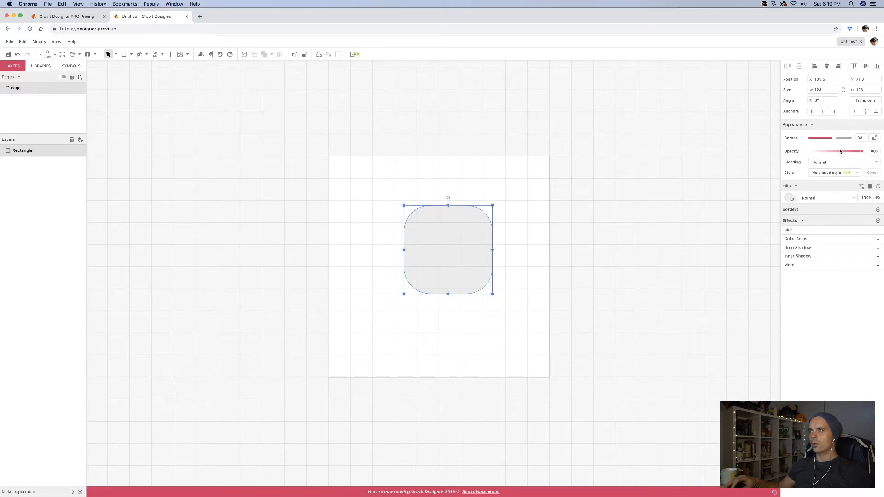
{"action": "left_click", "coordinate": [873, 138]}
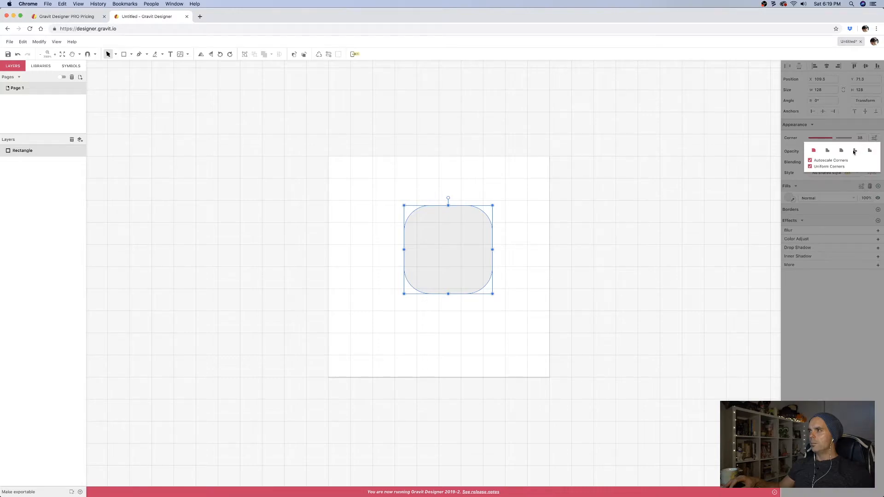
{"action": "left_click", "coordinate": [856, 151]}
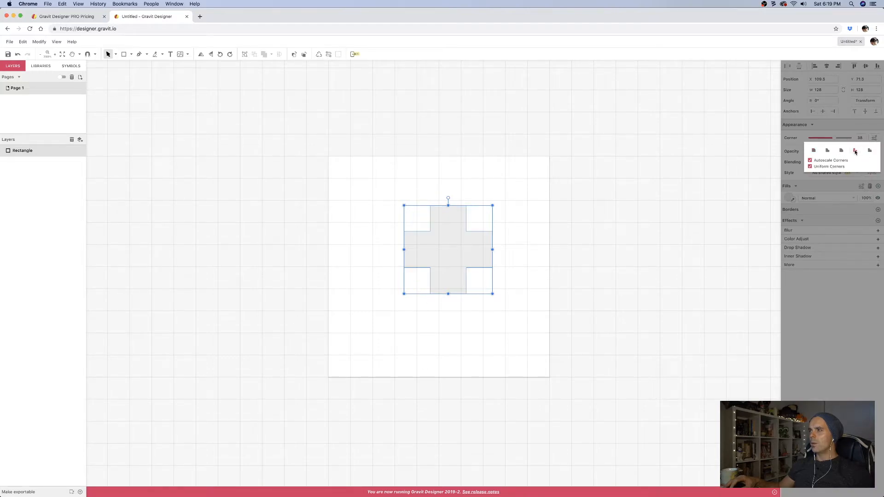
{"action": "left_click", "coordinate": [841, 151]}
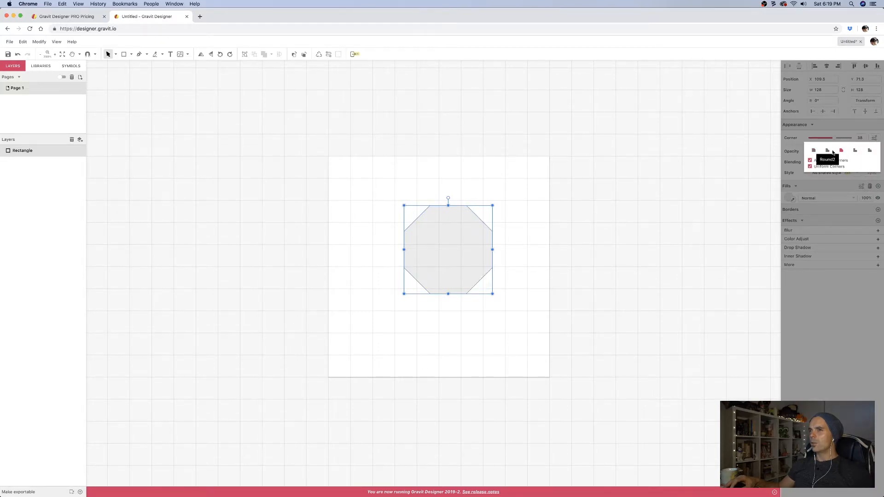
{"action": "left_click", "coordinate": [827, 151]}
{"action": "left_click", "coordinate": [814, 152]}
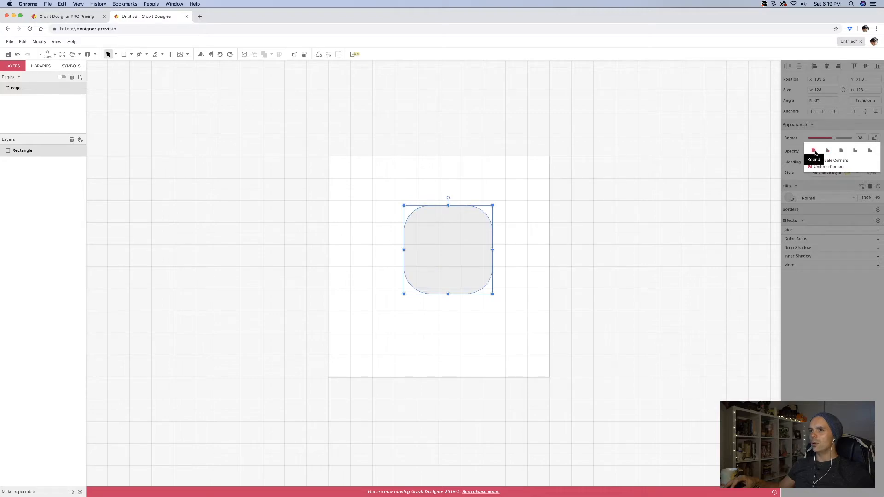
- Move the rounded square toward the page's center, to about X 96.5, Y 84.8
{"action": "left_click", "coordinate": [661, 213]}
{"action": "left_click_drag", "start_coordinate": [443, 248], "coordinate": [434, 262]}
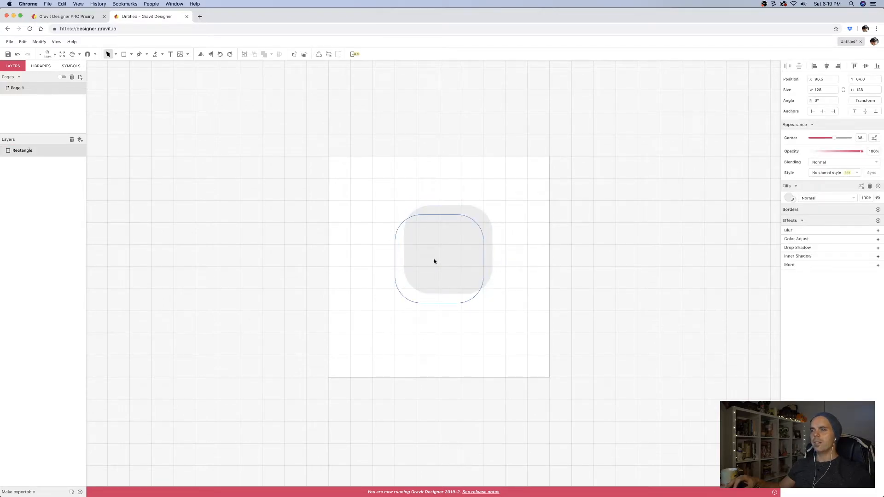
{"action": "left_click", "coordinate": [510, 264]}
{"action": "left_click", "coordinate": [441, 264]}
{"action": "left_click", "coordinate": [570, 265]}
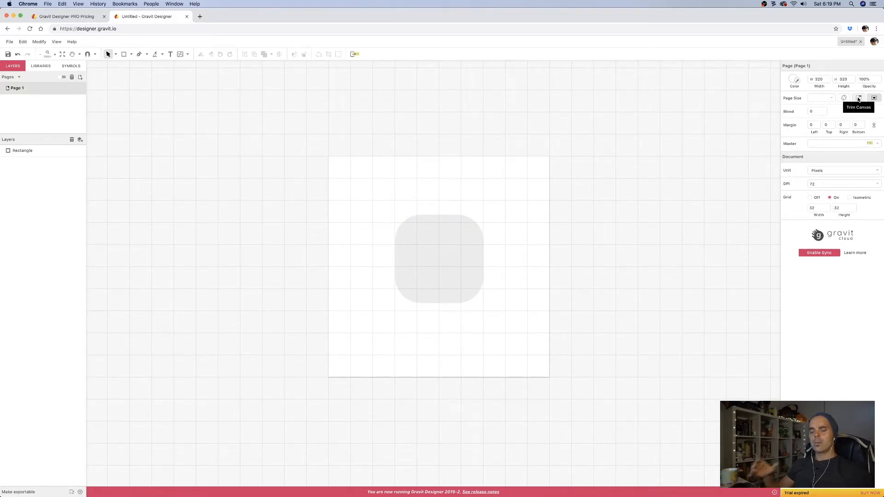
- Nudge the rounded square slightly to the right, to about X 98
{"action": "left_click", "coordinate": [467, 241]}
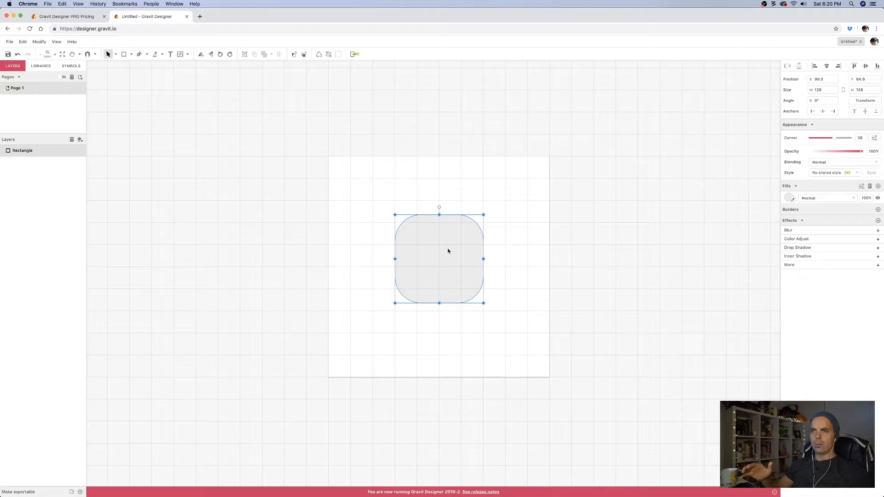
{"action": "left_click", "coordinate": [491, 217]}
{"action": "left_click", "coordinate": [470, 233]}
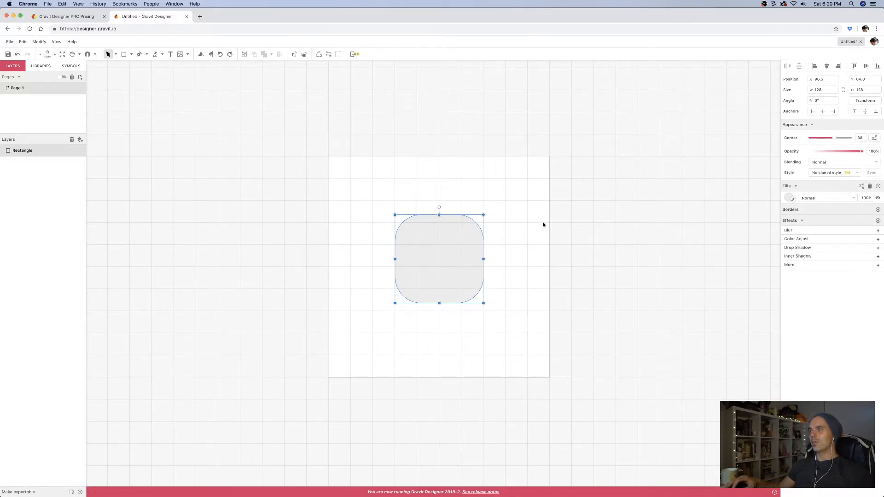
{"action": "left_click", "coordinate": [499, 229]}
{"action": "left_click", "coordinate": [464, 248]}
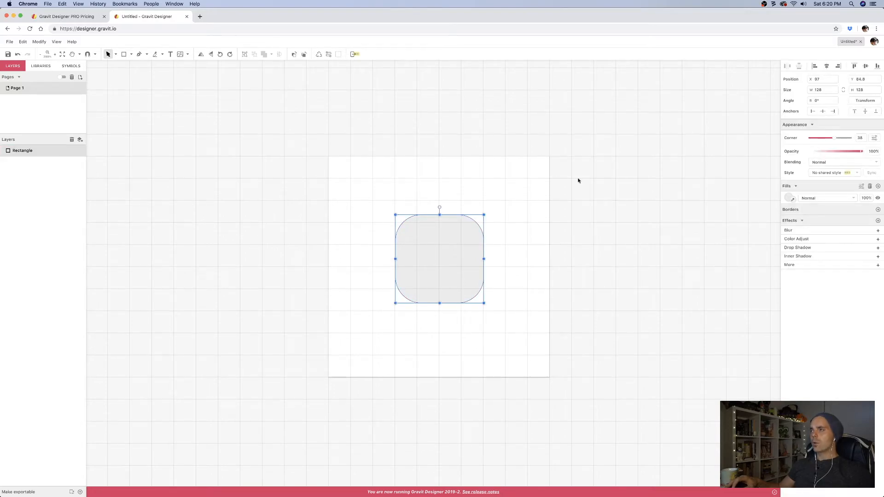
{"action": "left_click", "coordinate": [579, 180]}
{"action": "left_click", "coordinate": [460, 256]}
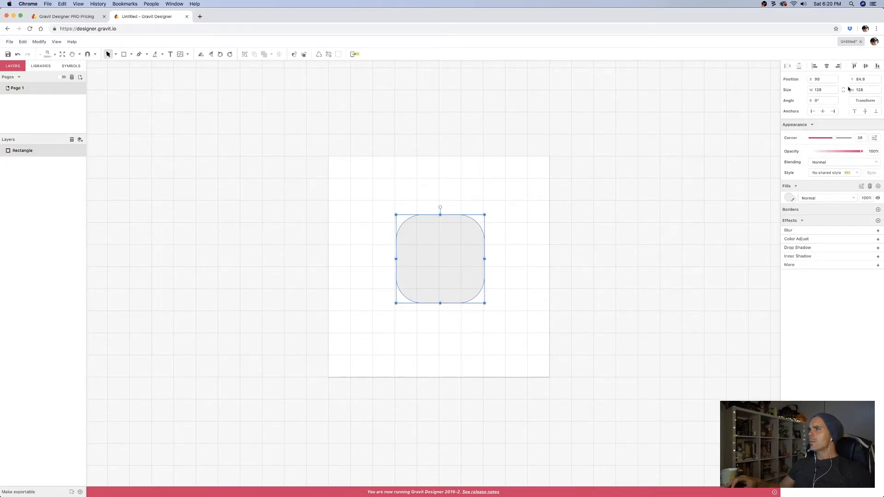
{"action": "left_click", "coordinate": [582, 192]}
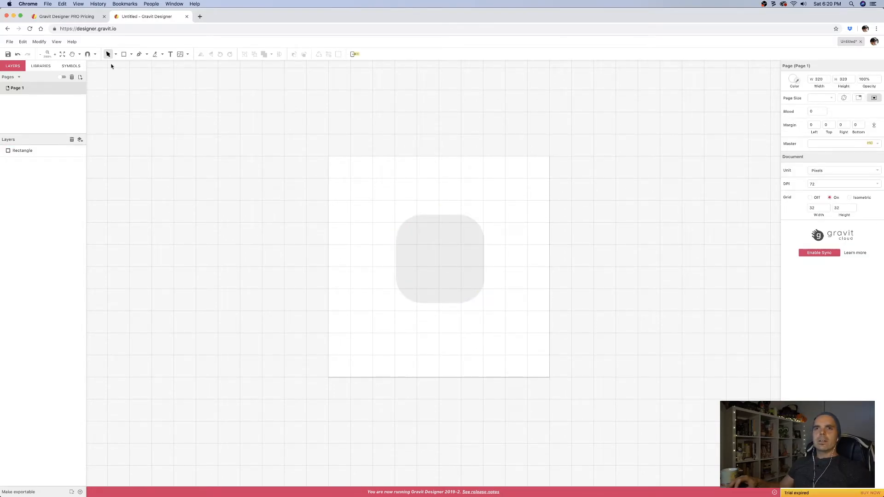
- Draw a circle about 66.5 px across inside the rounded square, at about X 132, Y 116.3
{"action": "left_click", "coordinate": [130, 55]}
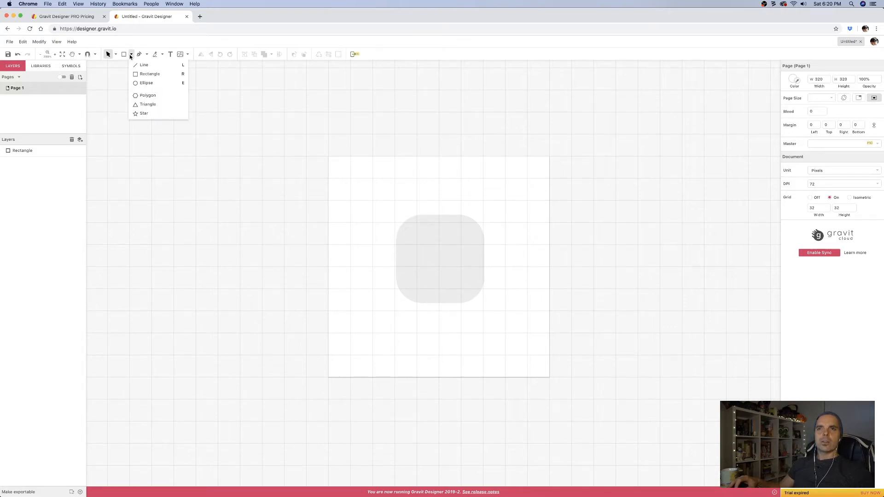
{"action": "left_click", "coordinate": [146, 82]}
{"action": "left_click_drag", "start_coordinate": [516, 223], "coordinate": [445, 262]}
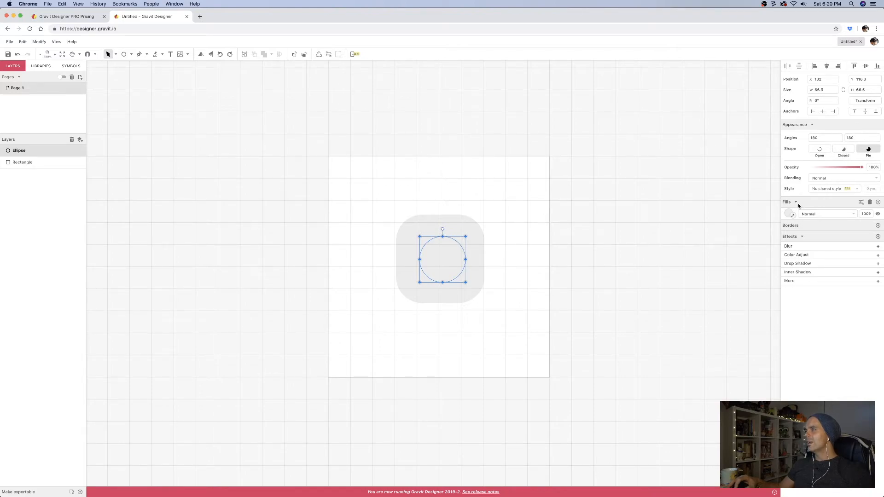
- Fill the circle with white (#FFFFFF) and move it to about X 127.5, Y 112.2
{"action": "left_click", "coordinate": [790, 215]}
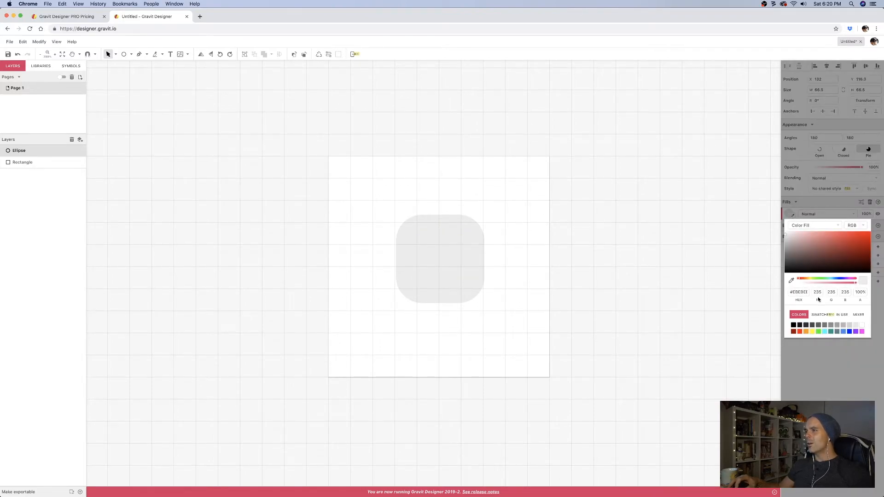
{"action": "left_click", "coordinate": [862, 324]}
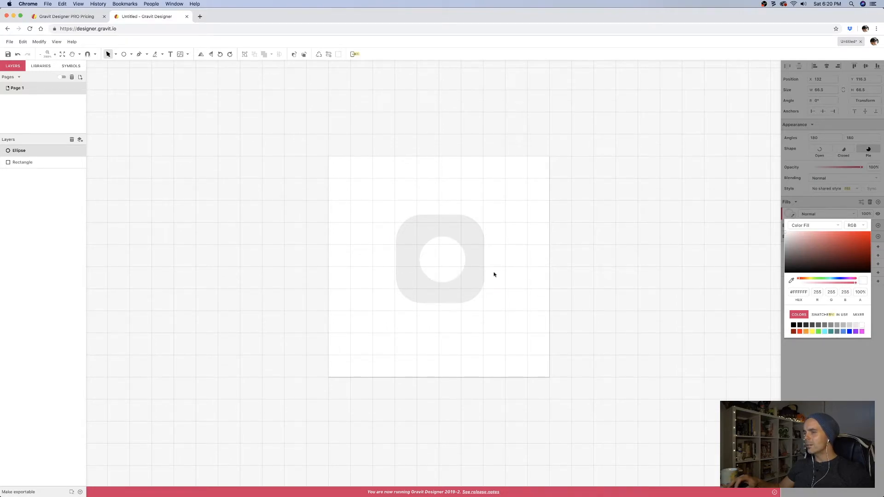
{"action": "left_click", "coordinate": [445, 259]}
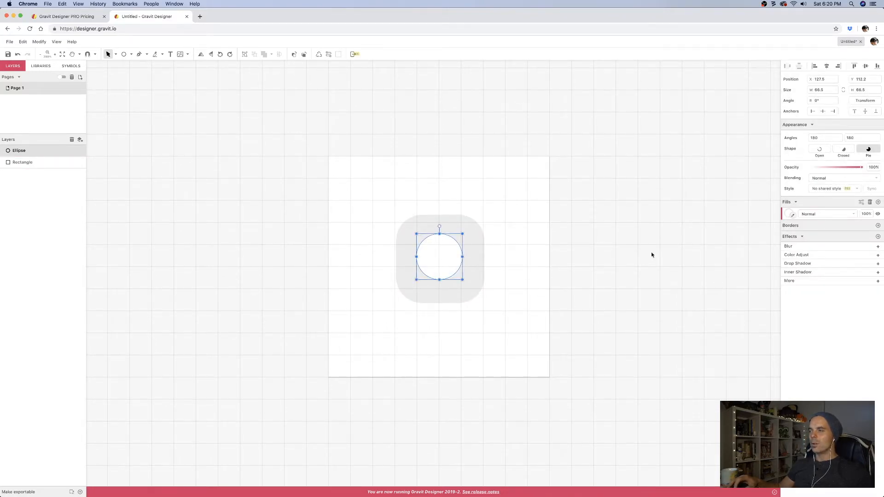
{"action": "left_click", "coordinate": [651, 254]}
- Duplicate the white circle and shrink the copy to about 44.5 px, placing it beside the square at about X 256, Y 91.2
{"action": "left_click", "coordinate": [450, 256]}
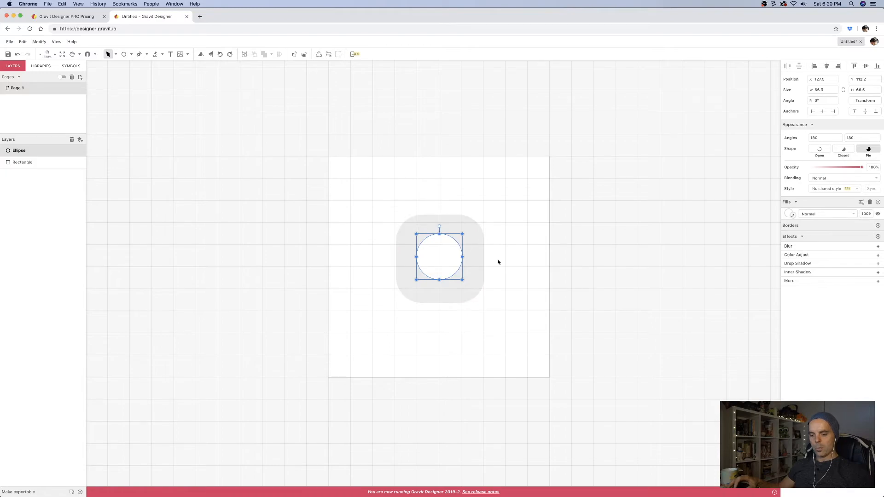
{"action": "key", "text": "super+d"}
{"action": "left_click", "coordinate": [521, 262]}
{"action": "left_click", "coordinate": [445, 257]}
{"action": "left_click_drag", "start_coordinate": [445, 256], "coordinate": [536, 219]}
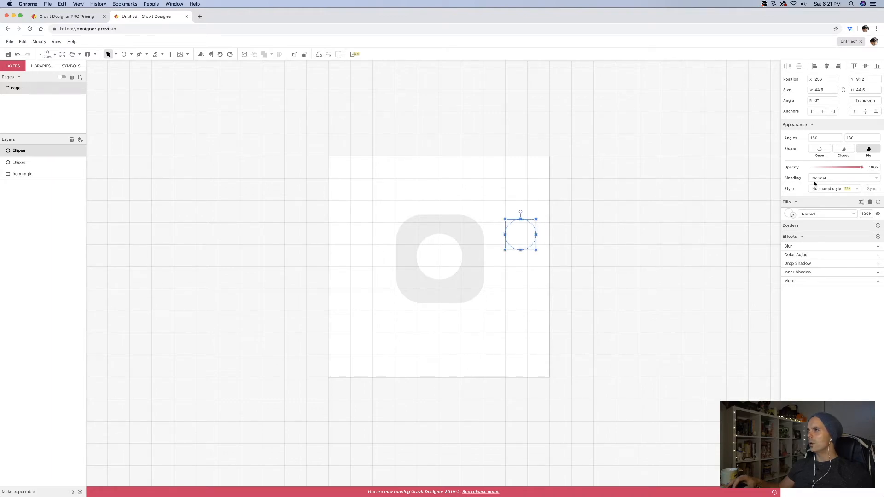
- Fill the smaller circle with black and center it on the white circle at about X 139, Y 122.7
{"action": "left_click", "coordinate": [789, 214]}
{"action": "left_click_drag", "start_coordinate": [797, 253], "coordinate": [780, 276]}
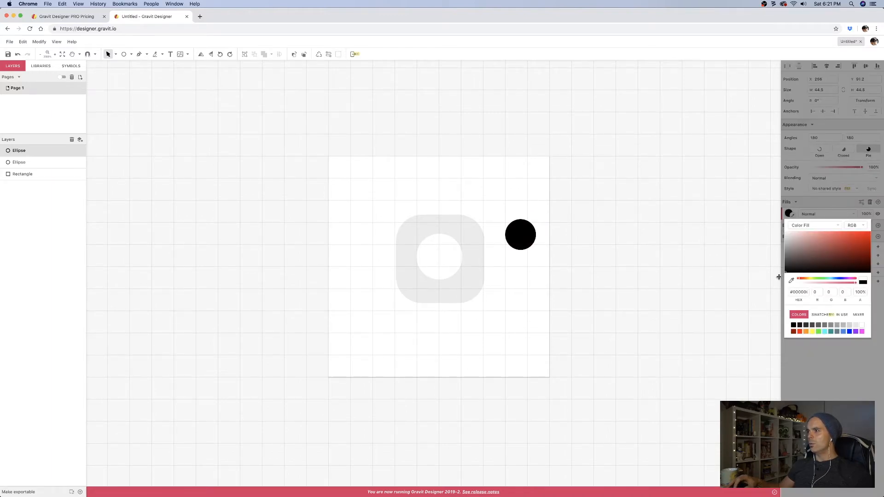
{"action": "left_click_drag", "start_coordinate": [527, 241], "coordinate": [446, 263]}
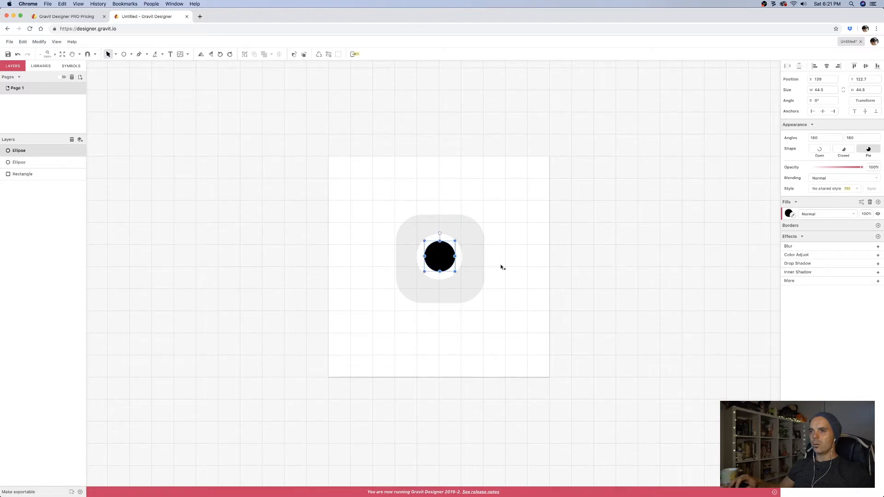
{"action": "left_click", "coordinate": [491, 264]}
- Duplicate the black circle to about X 220, Y 114.2 and fill the copy with white
{"action": "left_click", "coordinate": [439, 260]}
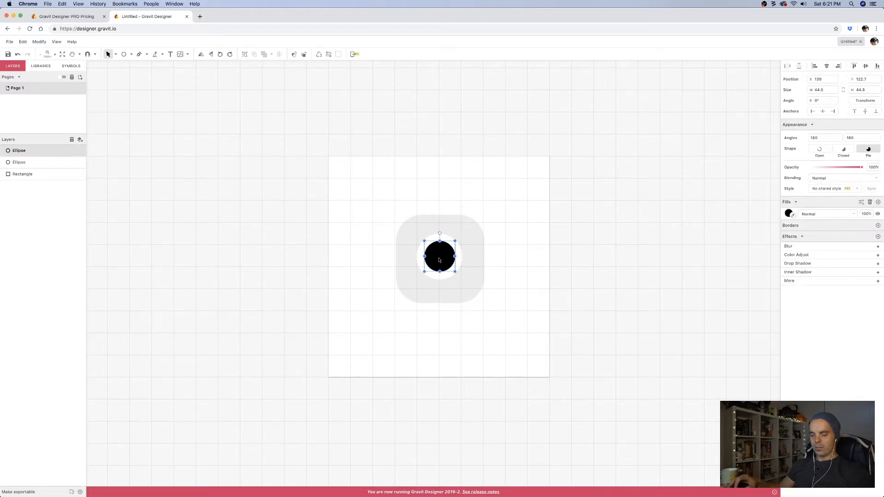
{"action": "key", "text": "super+d"}
{"action": "left_click", "coordinate": [552, 262]}
{"action": "left_click_drag", "start_coordinate": [440, 257], "coordinate": [495, 251]}
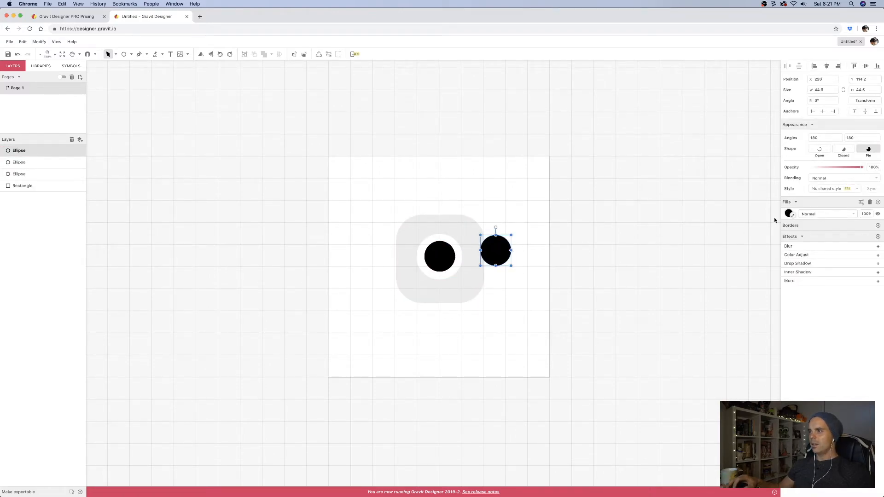
{"action": "left_click", "coordinate": [788, 213]}
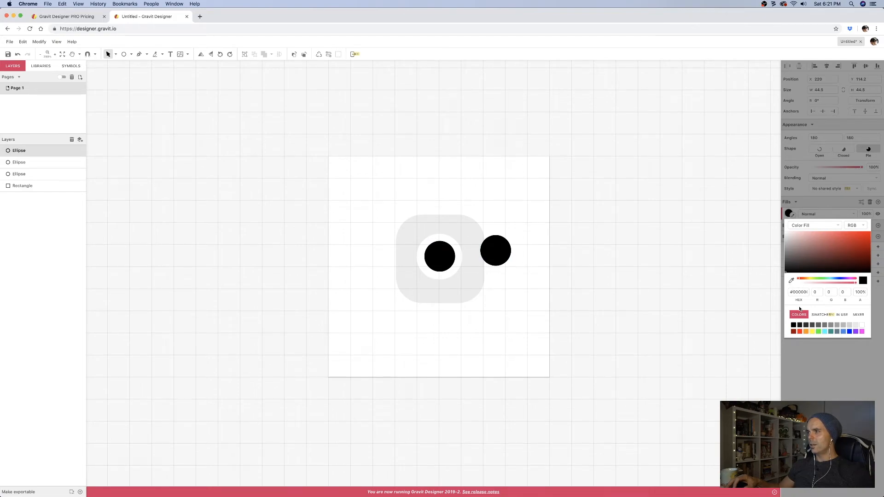
{"action": "left_click", "coordinate": [861, 325]}
- Shrink the white copy into a small highlight on the black circle's upper left and add a smaller highlight beside it
{"action": "left_click_drag", "start_coordinate": [484, 254], "coordinate": [463, 264]}
{"action": "left_click_drag", "start_coordinate": [437, 257], "coordinate": [430, 256]}
{"action": "left_click", "coordinate": [489, 266]}
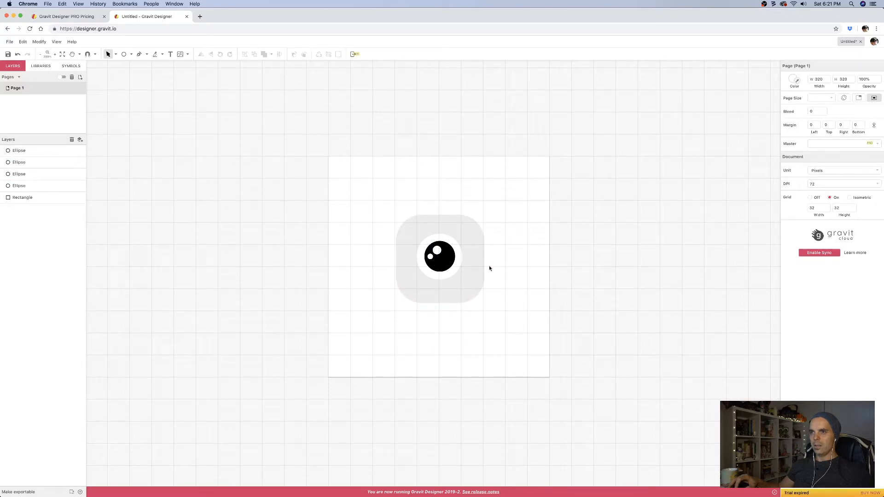
- Fill the rounded square with a muted green, RGB 94, 204, 94
{"action": "left_click", "coordinate": [477, 262]}
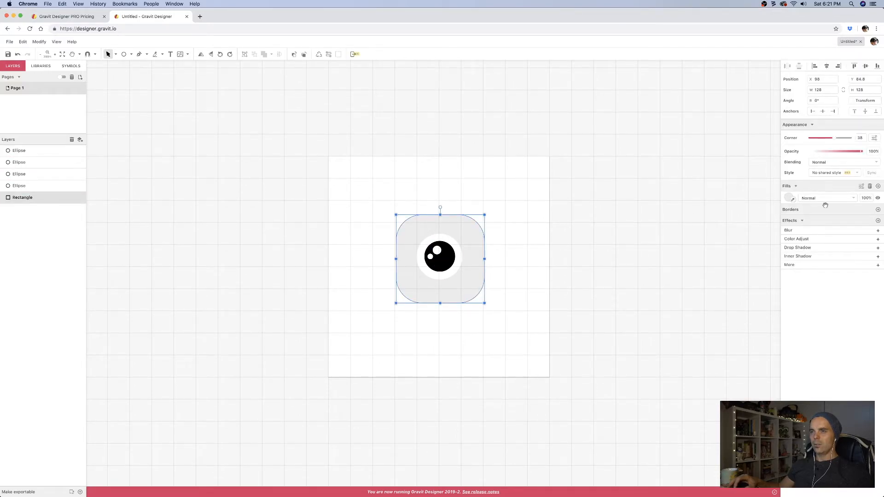
{"action": "left_click", "coordinate": [788, 198]}
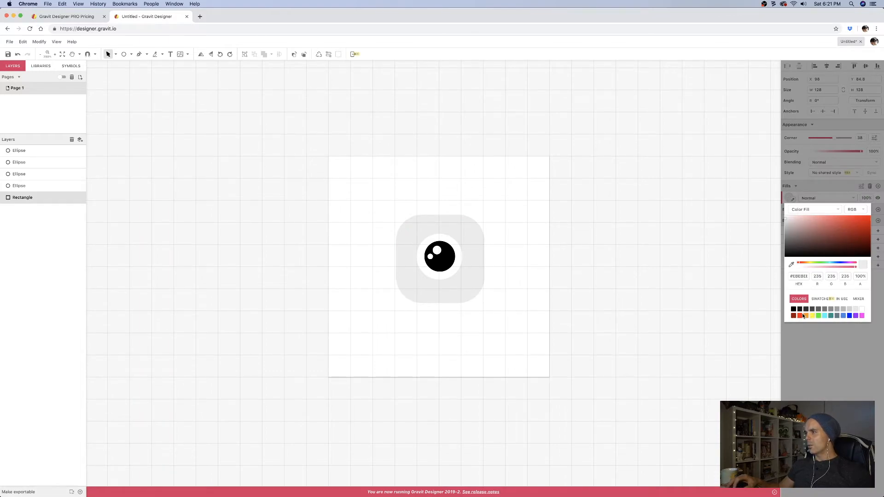
{"action": "left_click", "coordinate": [818, 316]}
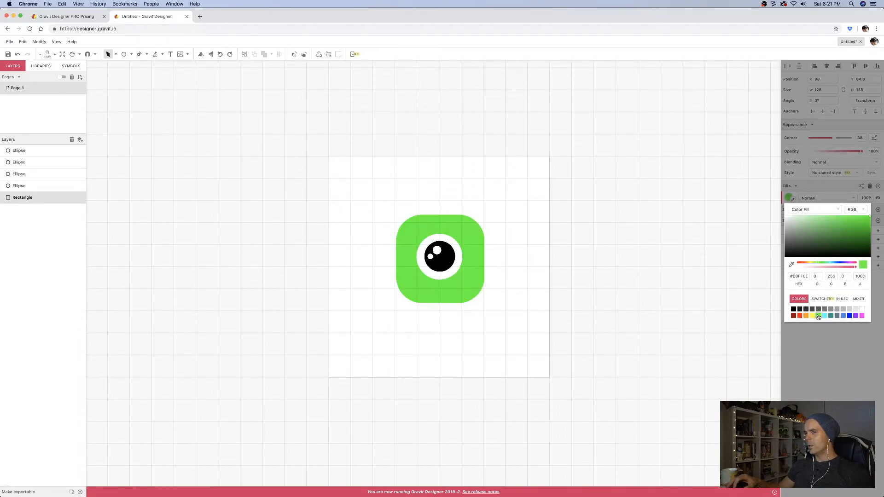
{"action": "left_click_drag", "start_coordinate": [856, 226], "coordinate": [832, 226]}
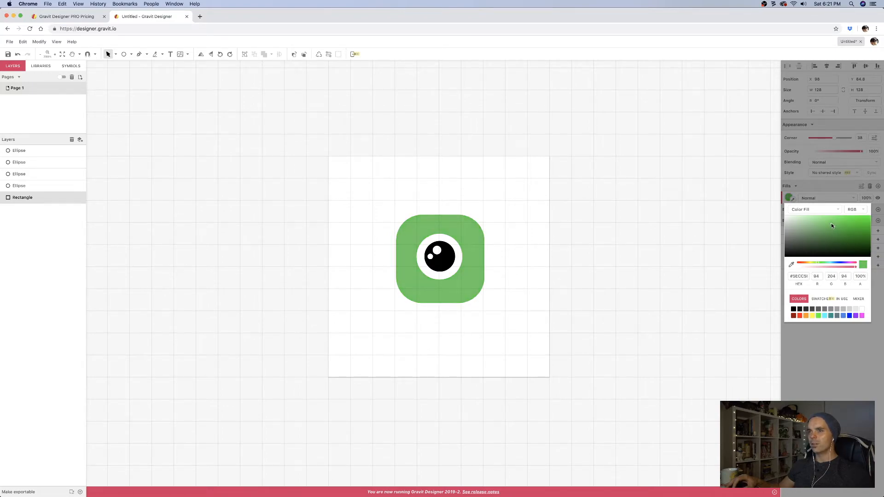
{"action": "left_click", "coordinate": [662, 228]}
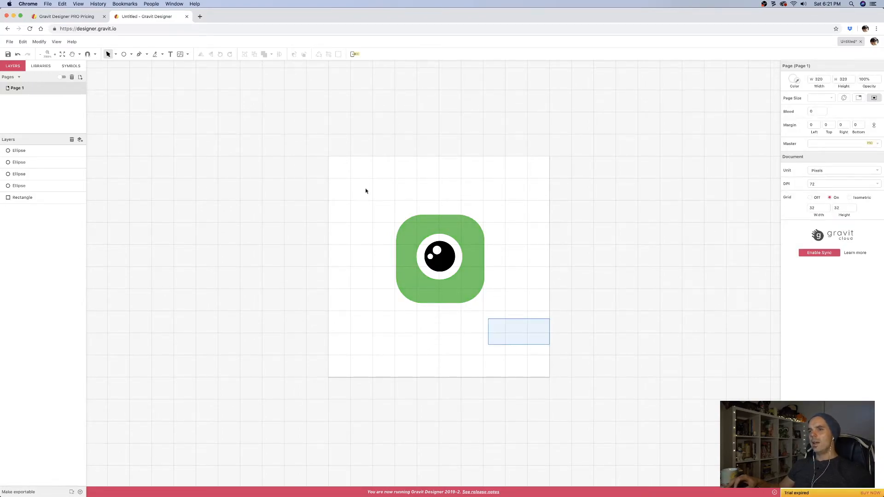
- Move all the character's shapes together to about X 94, Y 118.8 on the page
{"action": "left_click_drag", "start_coordinate": [366, 192], "coordinate": [368, 194]}
{"action": "left_click_drag", "start_coordinate": [455, 236], "coordinate": [452, 258]}
{"action": "left_click", "coordinate": [547, 279]}
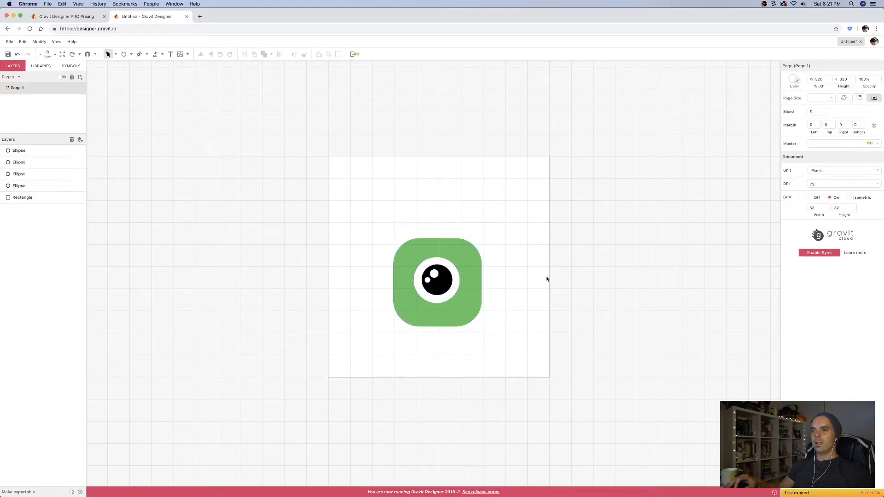
{"action": "left_click_drag", "start_coordinate": [525, 352], "coordinate": [426, 154]}
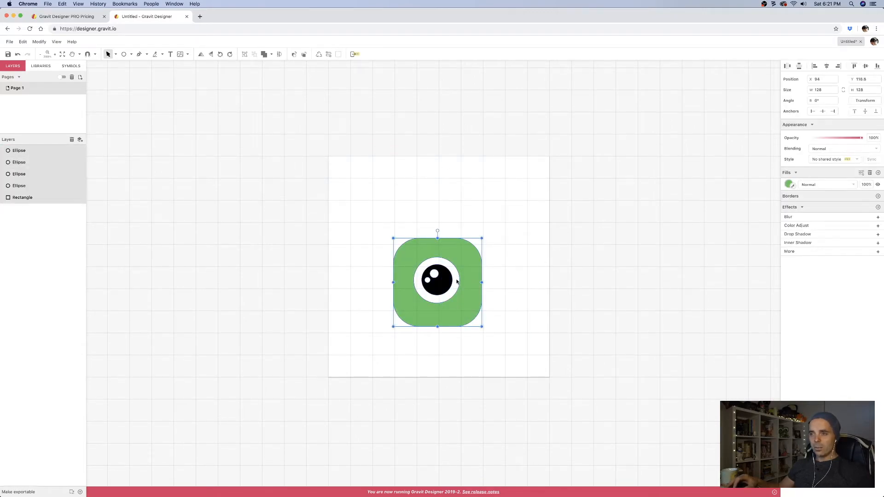
{"action": "left_click", "coordinate": [536, 291]}
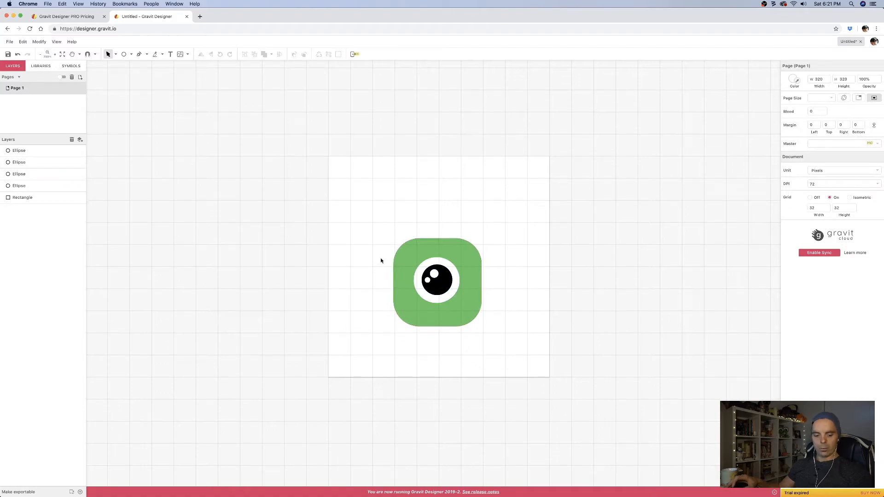
- Examine the character's eye up close and the full page by zooming and panning the view
{"action": "scroll", "coordinate": [428, 296], "scroll_direction": "up", "scroll_amount": 3}
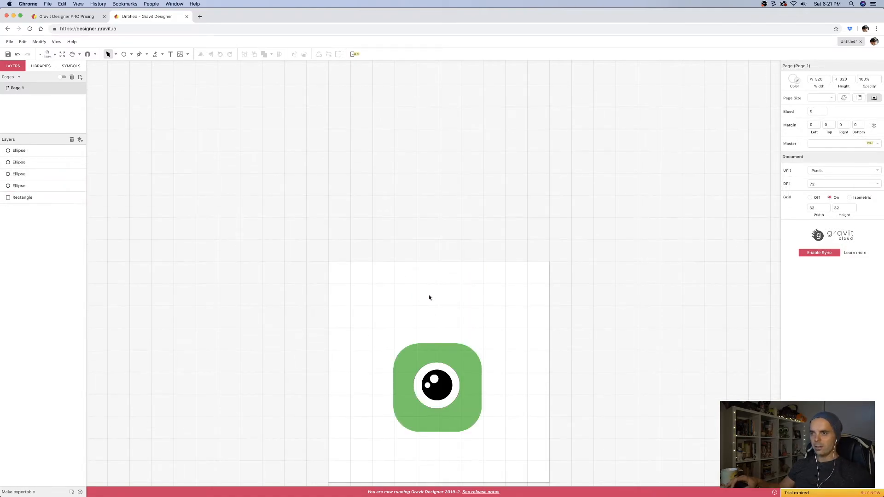
{"action": "scroll", "coordinate": [440, 312], "scroll_direction": "up", "scroll_amount": 5}
{"action": "scroll", "coordinate": [440, 311], "scroll_direction": "down", "scroll_amount": 7}
{"action": "scroll", "coordinate": [441, 327], "scroll_direction": "up", "scroll_amount": 4}
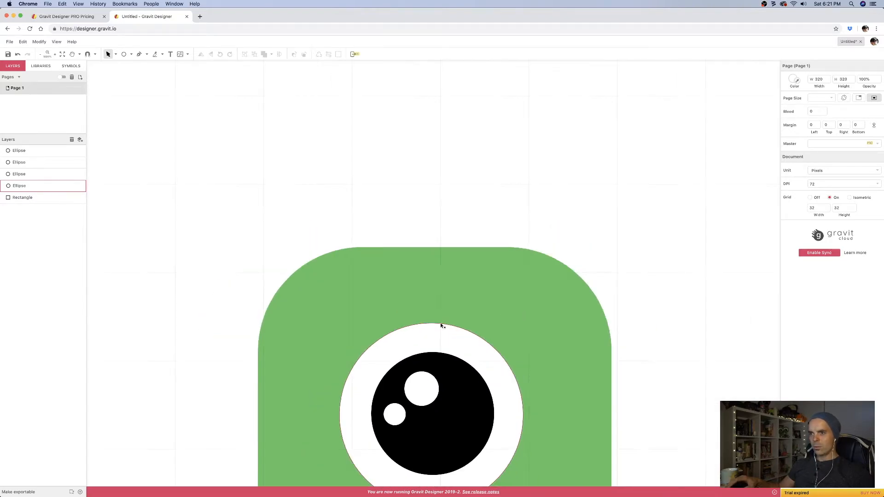
{"action": "scroll", "coordinate": [441, 327], "scroll_direction": "down", "scroll_amount": 6}
{"action": "scroll", "coordinate": [441, 326], "scroll_direction": "up", "scroll_amount": 3}
{"action": "scroll", "coordinate": [442, 326], "scroll_direction": "up", "scroll_amount": 1}
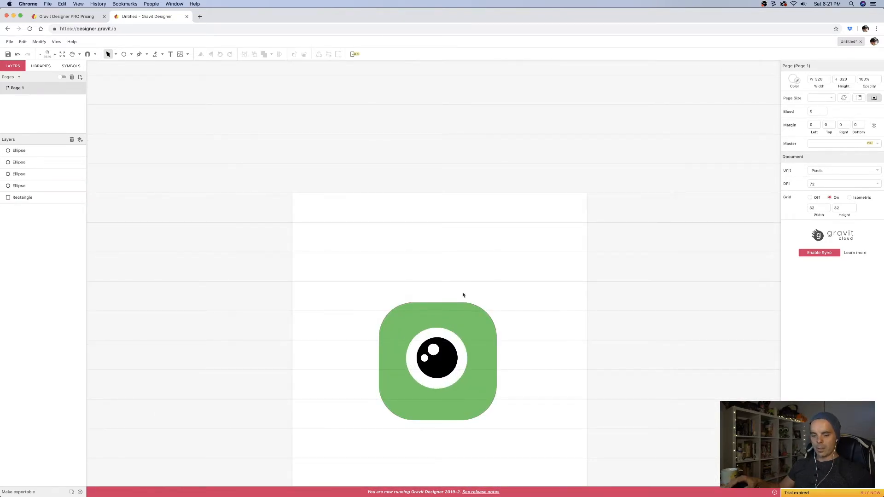
{"action": "key", "text": "space"}
{"action": "left_click_drag", "start_coordinate": [421, 262], "coordinate": [516, 219]}
{"action": "scroll", "coordinate": [486, 364], "scroll_direction": "up", "scroll_amount": 1}
{"action": "scroll", "coordinate": [487, 363], "scroll_direction": "down", "scroll_amount": 2}
{"action": "scroll", "coordinate": [491, 361], "scroll_direction": "up", "scroll_amount": 2}
{"action": "scroll", "coordinate": [491, 363], "scroll_direction": "down", "scroll_amount": 1}
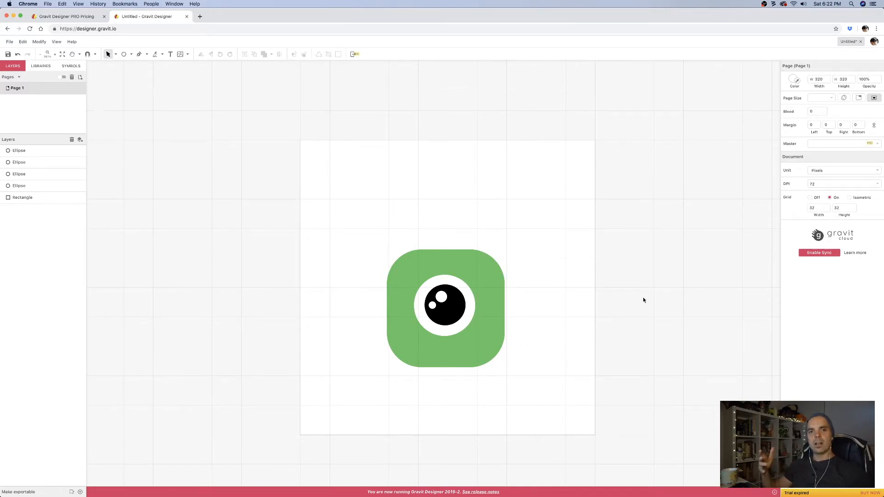
- Group all the character's shapes and move the group to about X 96.6, Y 88.8
{"action": "left_click_drag", "start_coordinate": [559, 403], "coordinate": [307, 129]}
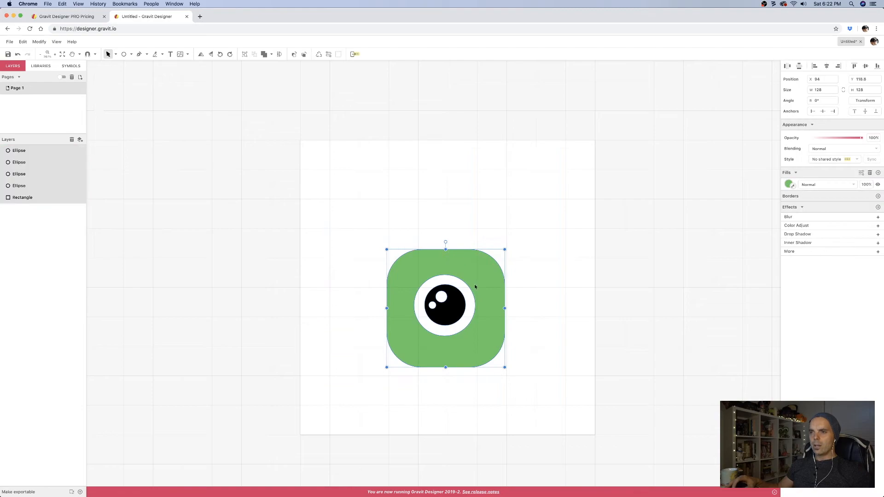
{"action": "right_click", "coordinate": [476, 286]}
{"action": "mouse_move", "coordinate": [502, 315]}
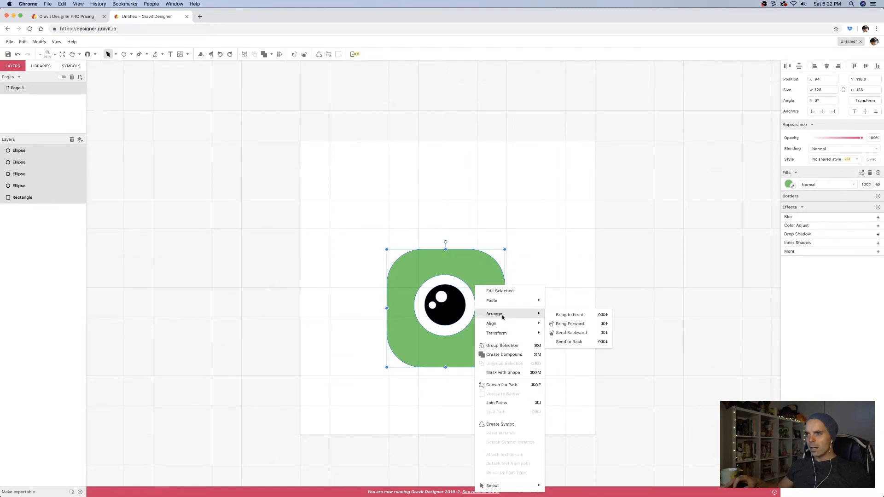
{"action": "left_click", "coordinate": [504, 346]}
{"action": "left_click", "coordinate": [597, 312]}
{"action": "left_click_drag", "start_coordinate": [454, 312], "coordinate": [445, 278]}
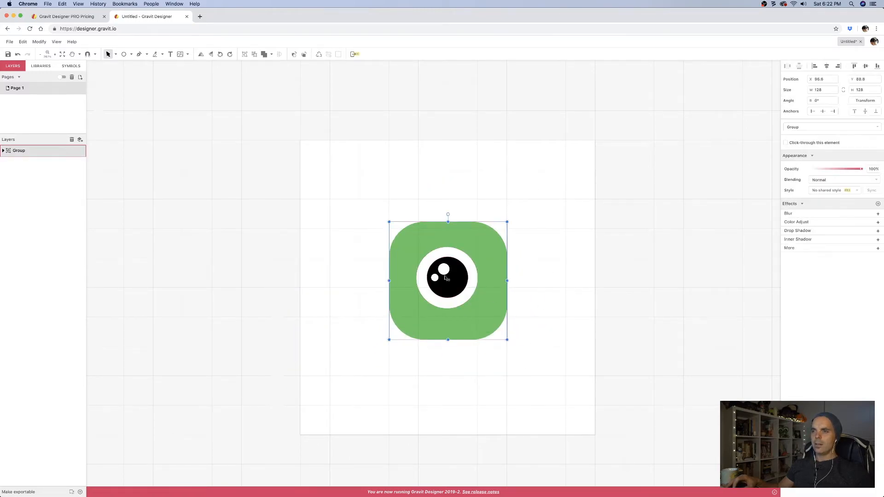
- Enter the group and inspect its individual shapes: the black pupil, the white eye circle and the green body
{"action": "double_click", "coordinate": [444, 278]}
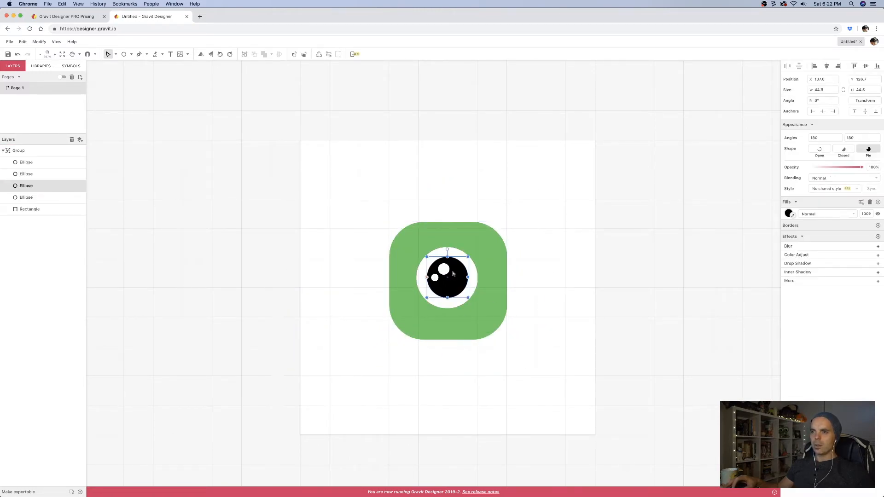
{"action": "left_click", "coordinate": [444, 250]}
{"action": "left_click", "coordinate": [445, 239]}
{"action": "left_click", "coordinate": [655, 274]}
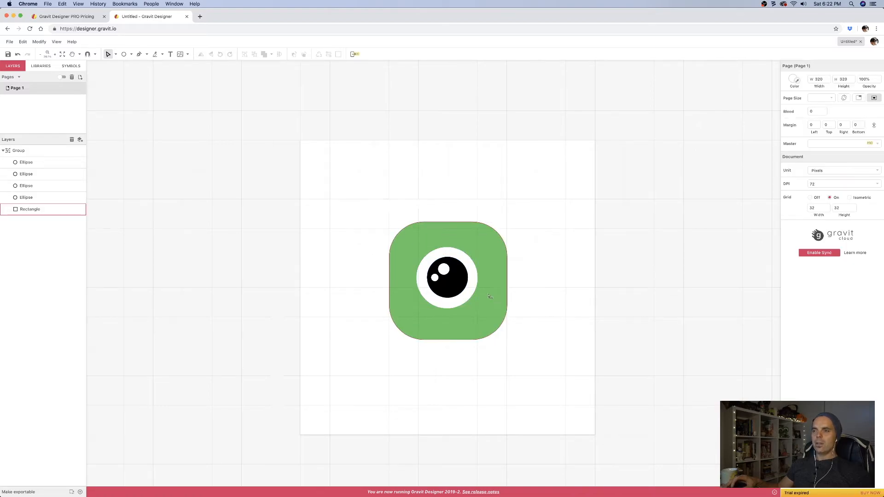
{"action": "left_click", "coordinate": [453, 284]}
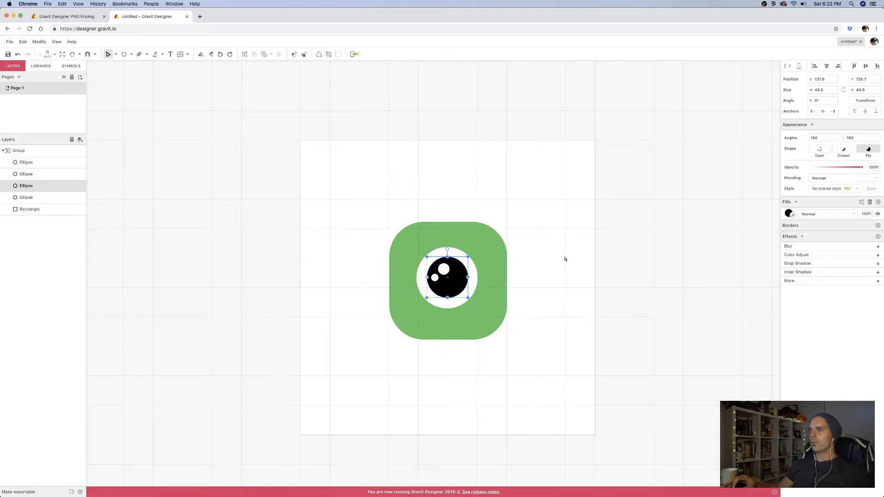
{"action": "left_click", "coordinate": [565, 261]}
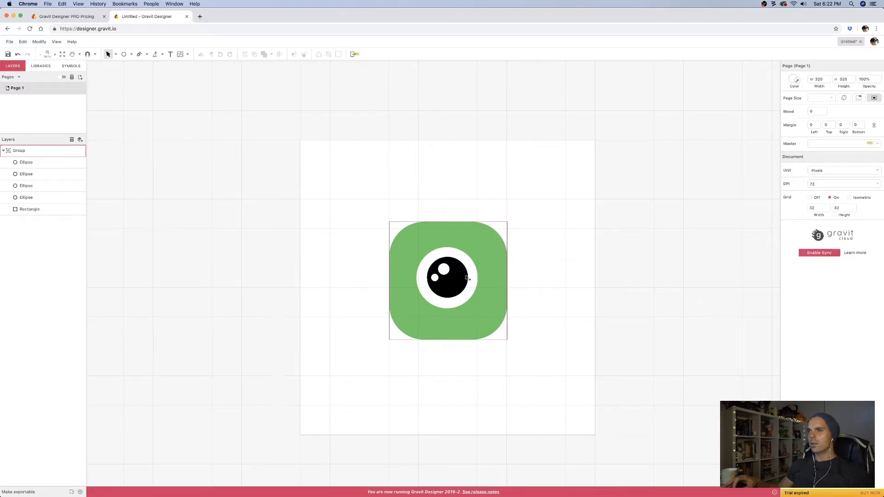
- Move the group to about X 105, Y 90, checking the white eye circle inside it along the way
{"action": "left_click", "coordinate": [456, 299]}
{"action": "left_click_drag", "start_coordinate": [455, 299], "coordinate": [481, 303]}
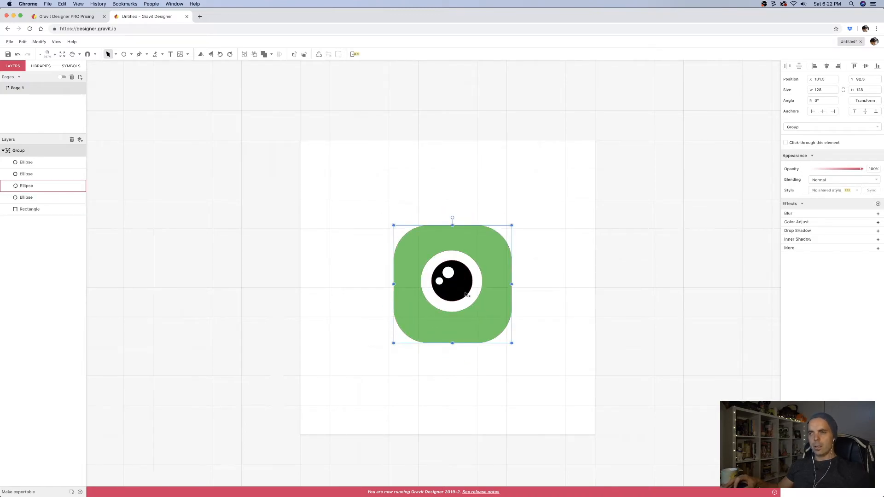
{"action": "double_click", "coordinate": [480, 289]}
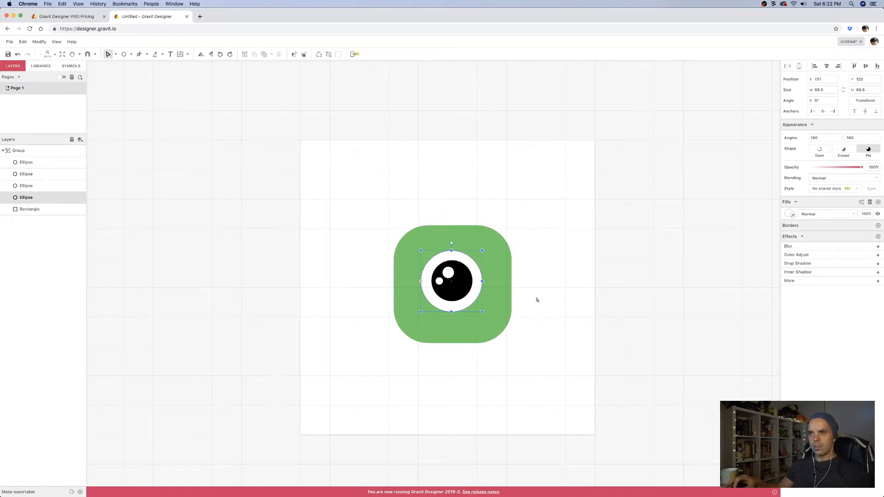
{"action": "left_click", "coordinate": [550, 299]}
{"action": "mouse_move", "coordinate": [461, 283]}
{"action": "left_mouse_down"}
{"action": "mouse_move", "coordinate": [526, 329]}
{"action": "mouse_move", "coordinate": [437, 270]}
{"action": "mouse_move", "coordinate": [466, 288]}
{"action": "left_mouse_up"}
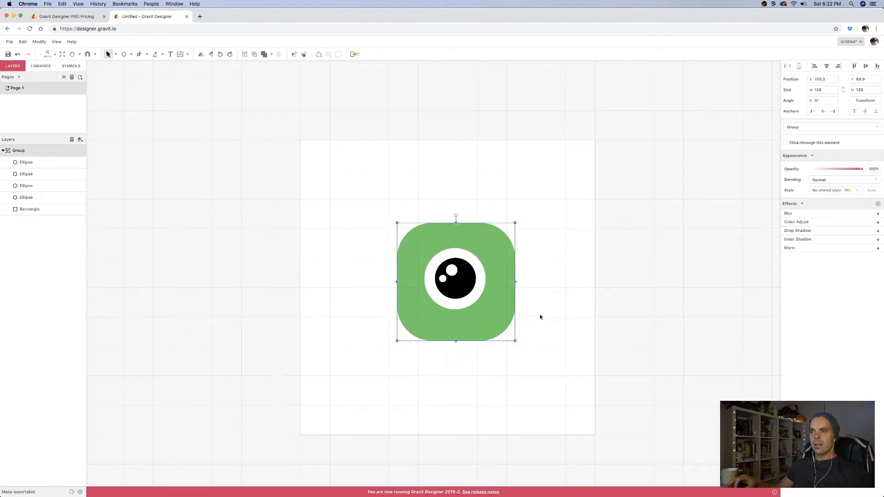
{"action": "left_click", "coordinate": [537, 313]}
- Select the pupil, the white eye circle and the green body individually within the group to inspect each one
{"action": "left_click", "coordinate": [464, 289]}
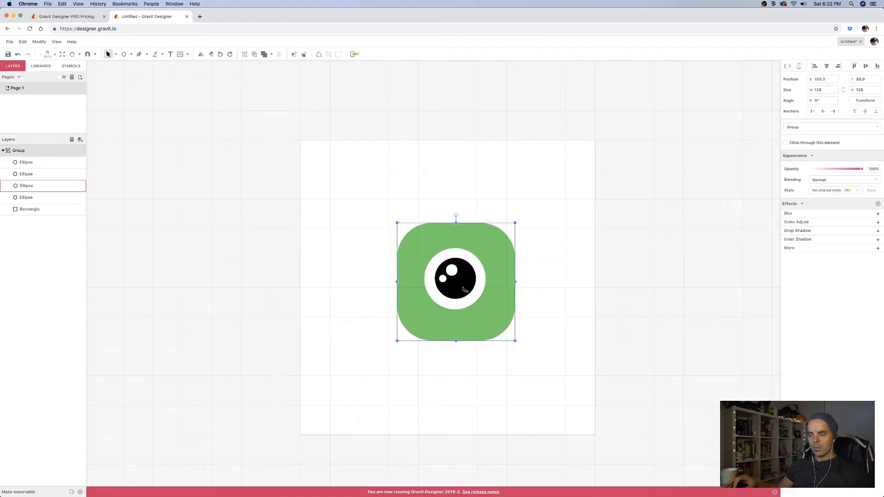
{"action": "double_click", "coordinate": [464, 289]}
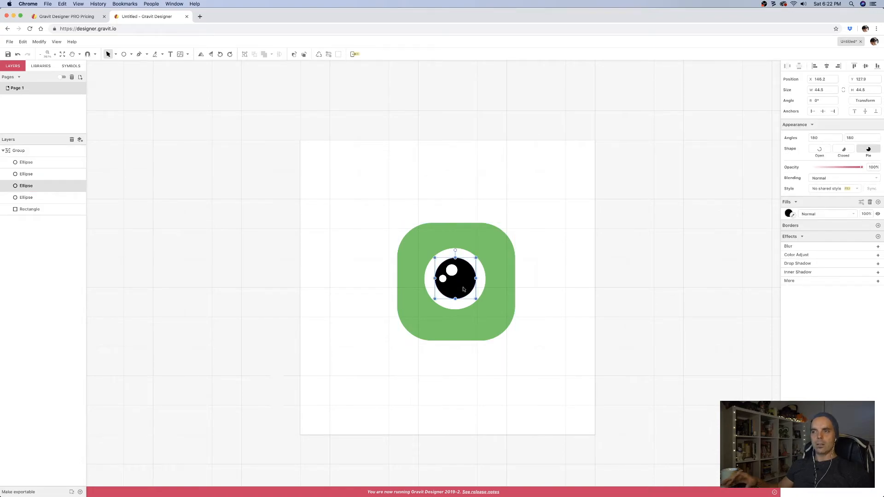
{"action": "left_click", "coordinate": [482, 278]}
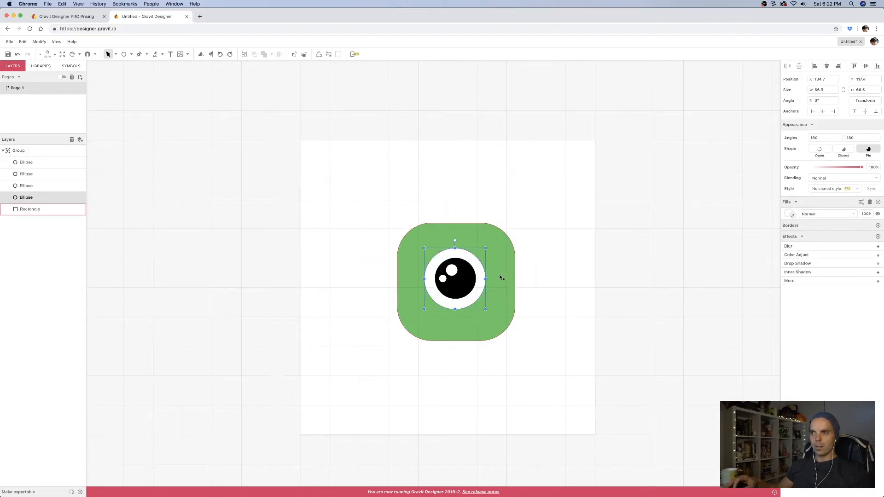
{"action": "left_click", "coordinate": [499, 276]}
{"action": "left_click", "coordinate": [560, 288]}
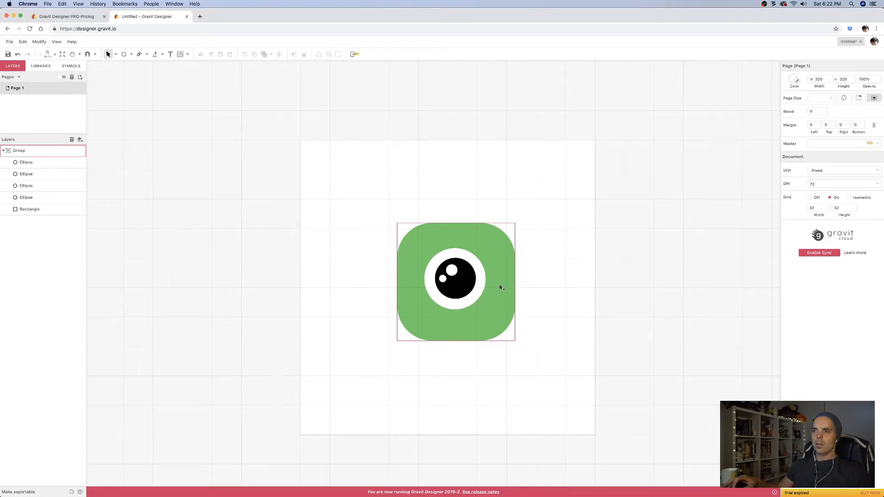
{"action": "left_click", "coordinate": [500, 287]}
{"action": "left_click", "coordinate": [480, 284]}
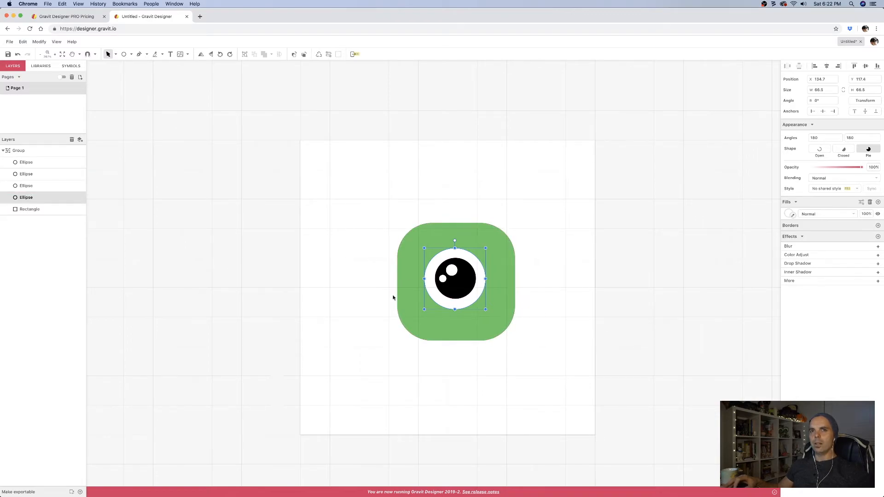
{"action": "left_click", "coordinate": [584, 300]}
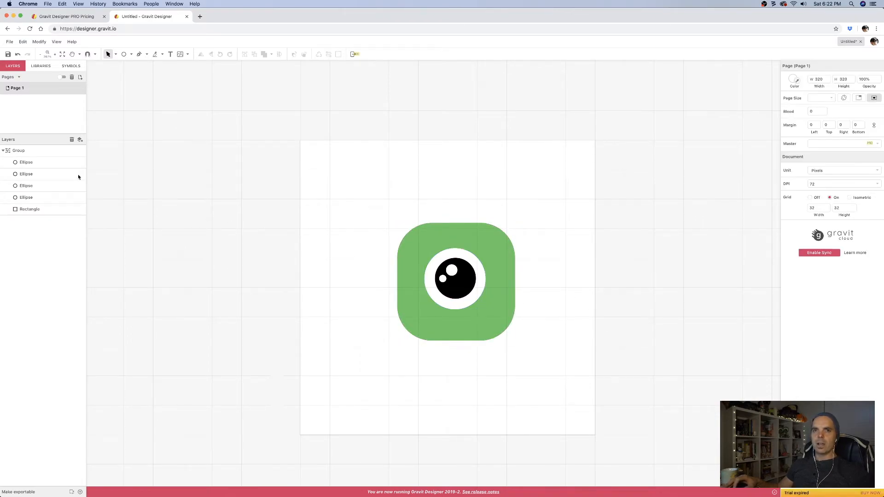
- Go through the group's layers one by one, from the smallest highlight to the rectangle, to identify each shape
{"action": "left_click", "coordinate": [25, 165]}
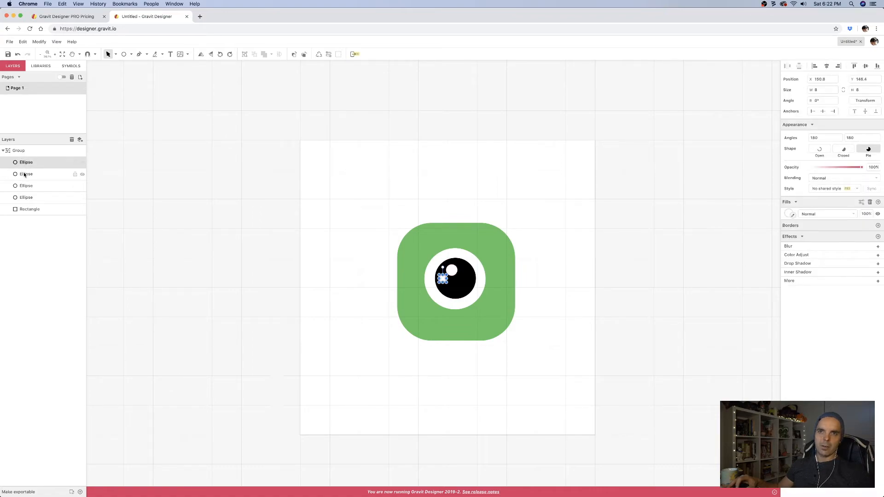
{"action": "left_click", "coordinate": [26, 174]}
{"action": "left_click", "coordinate": [25, 186]}
{"action": "left_click", "coordinate": [25, 198]}
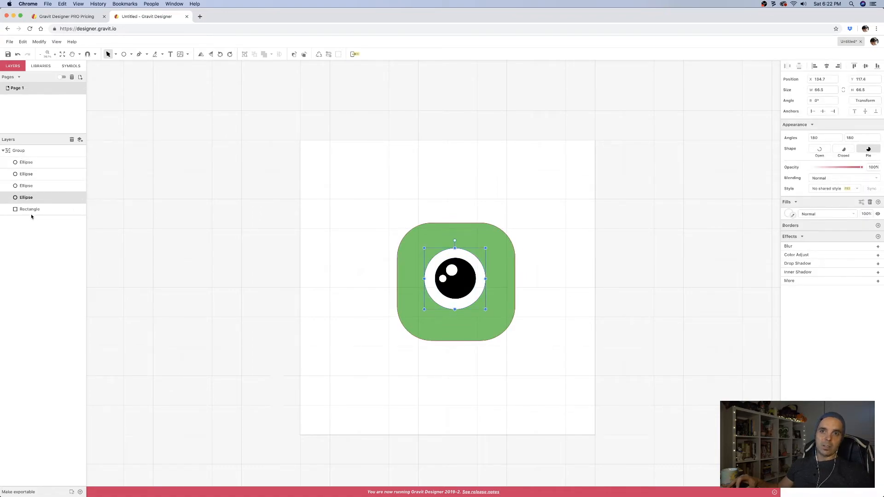
{"action": "left_click", "coordinate": [30, 210]}
{"action": "left_click", "coordinate": [193, 234]}
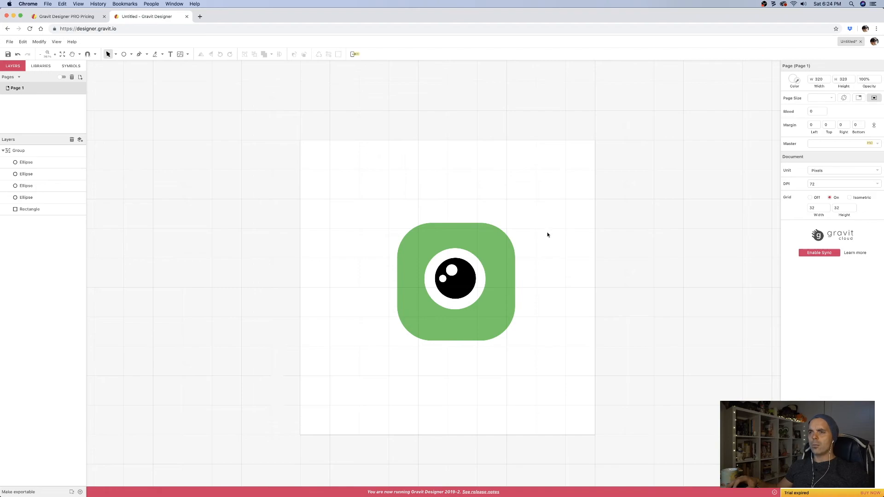
- Reposition the whole group toward the middle of the page, at about X 109, Y 80
{"action": "left_click", "coordinate": [504, 266]}
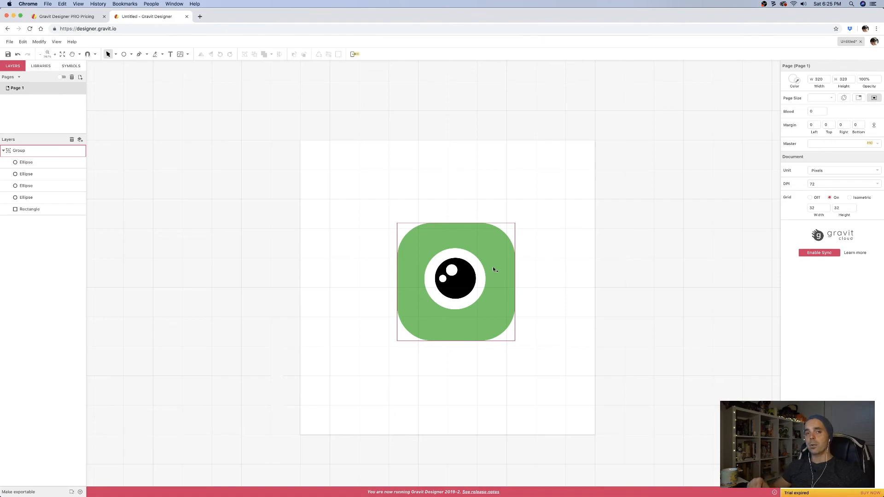
{"action": "left_click_drag", "start_coordinate": [463, 280], "coordinate": [452, 284]}
{"action": "left_click_drag", "start_coordinate": [452, 285], "coordinate": [455, 270]}
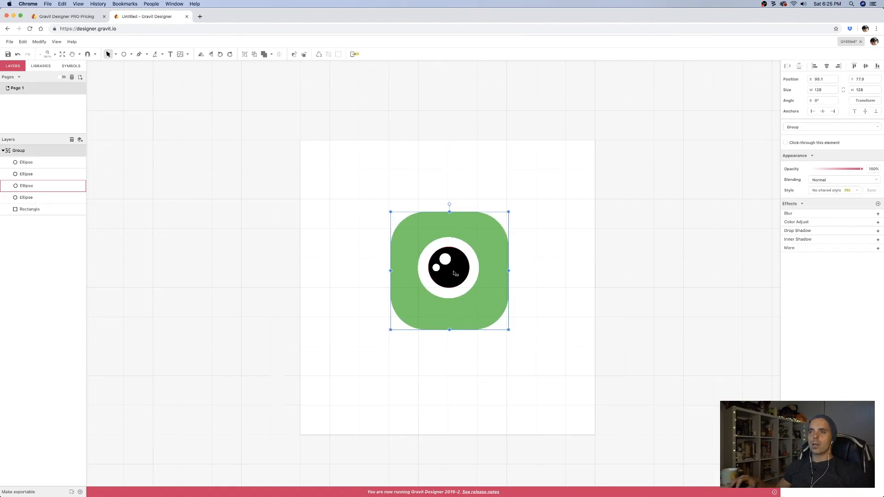
{"action": "left_click", "coordinate": [560, 260]}
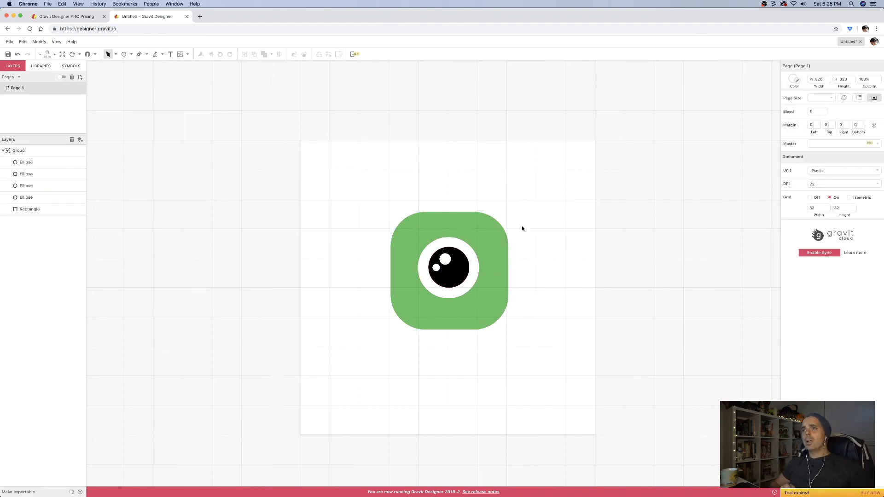
{"action": "mouse_move", "coordinate": [480, 267]}
{"action": "left_mouse_down"}
{"action": "mouse_move", "coordinate": [464, 289]}
{"action": "mouse_move", "coordinate": [488, 275]}
{"action": "mouse_move", "coordinate": [485, 261]}
{"action": "mouse_move", "coordinate": [479, 270]}
{"action": "left_mouse_up"}
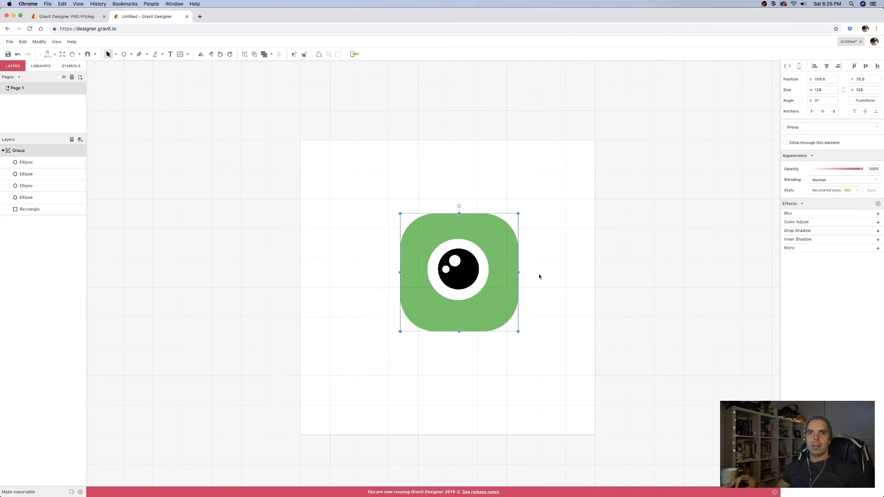